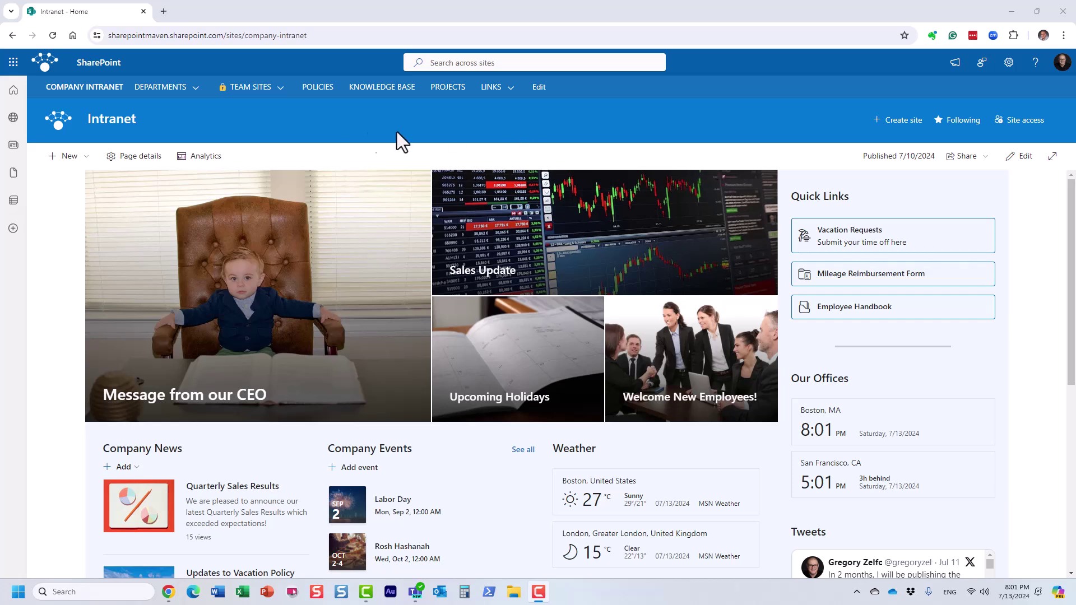
# Step: Check the Intranet site's web address, then go to the Human Resources department site
pyautogui.moveTo(314, 35); pyautogui.dragTo(44, 14)
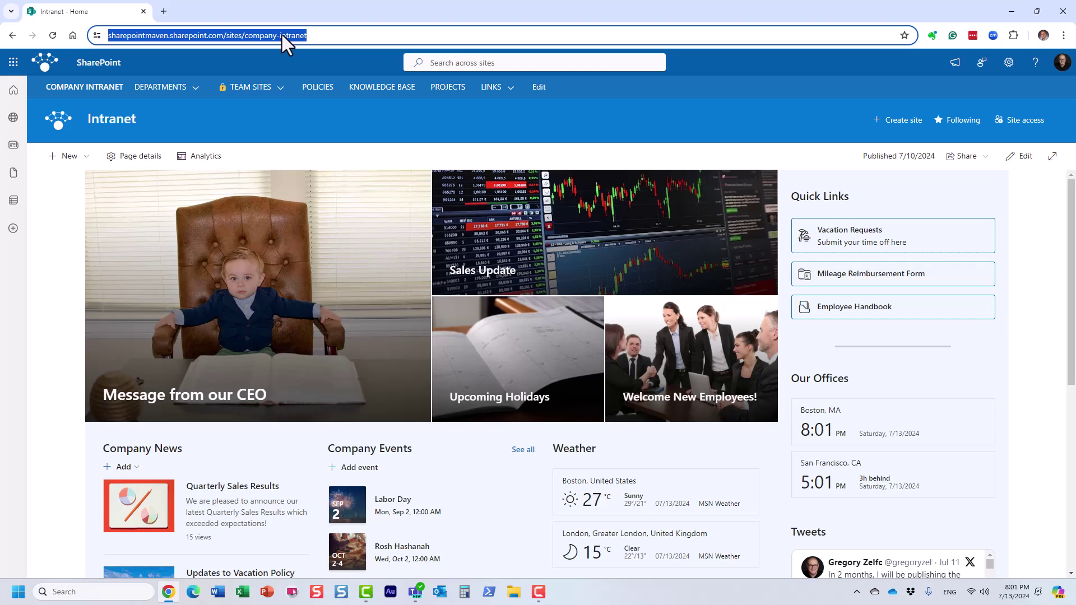
pyautogui.click(383, 124)
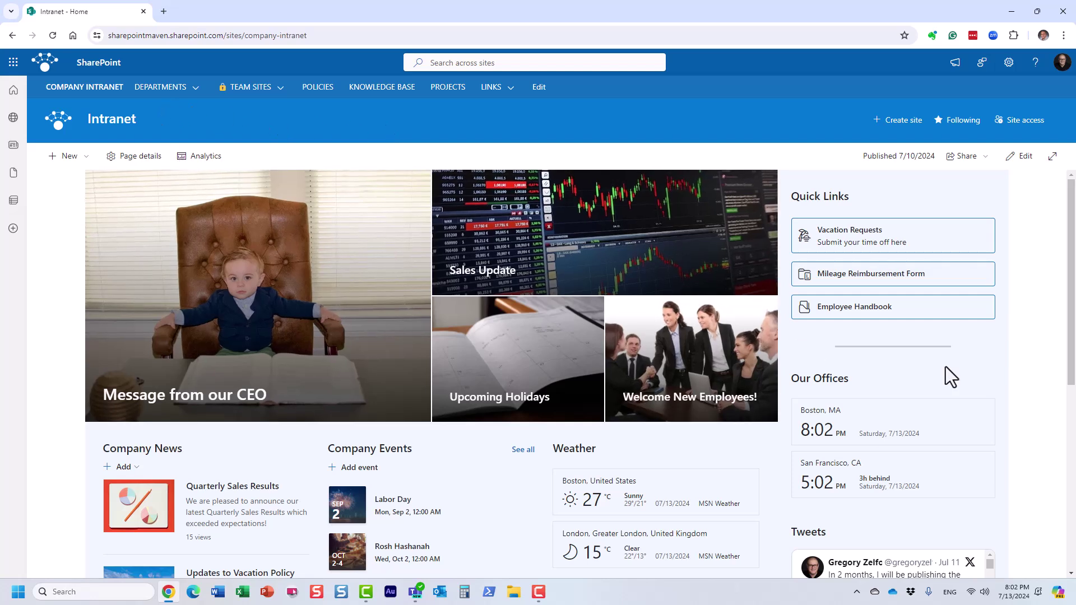
pyautogui.scroll(-2, 906, 394)
pyautogui.scroll(2, 905, 395)
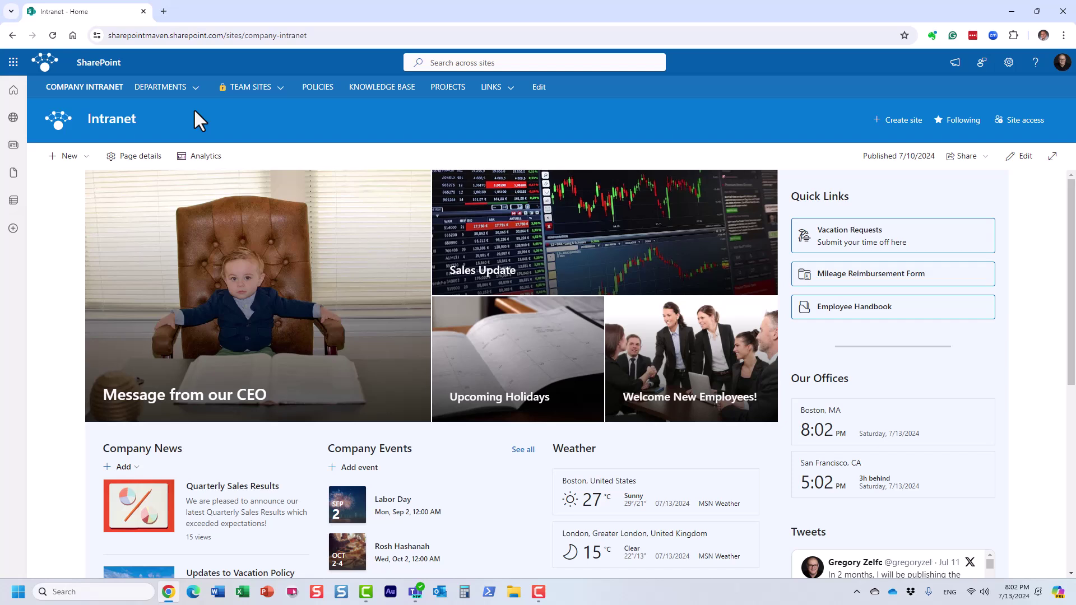
pyautogui.moveTo(263, 87)
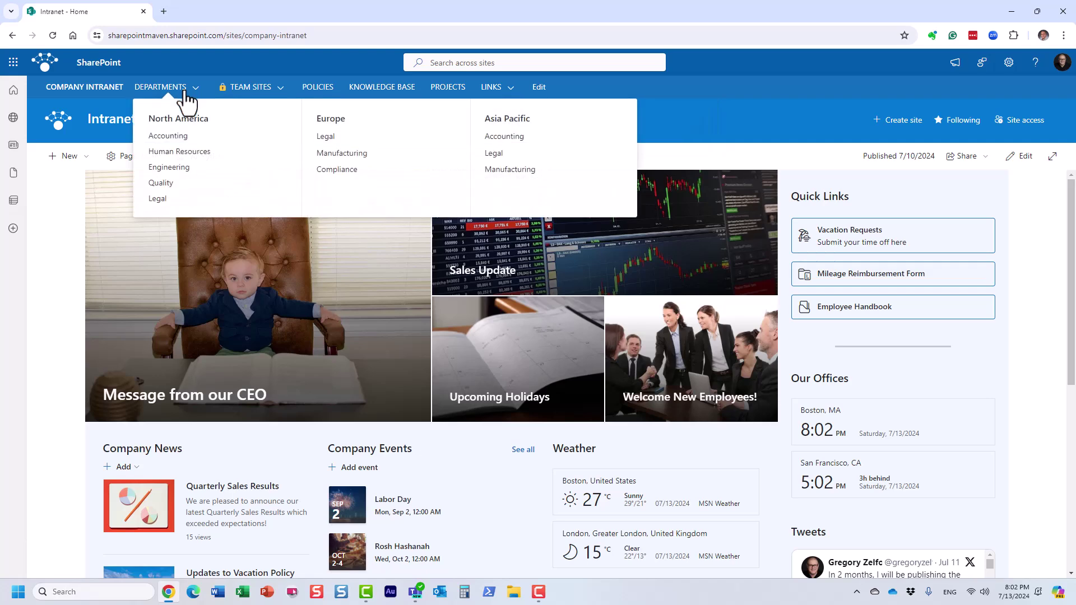
pyautogui.click(193, 152)
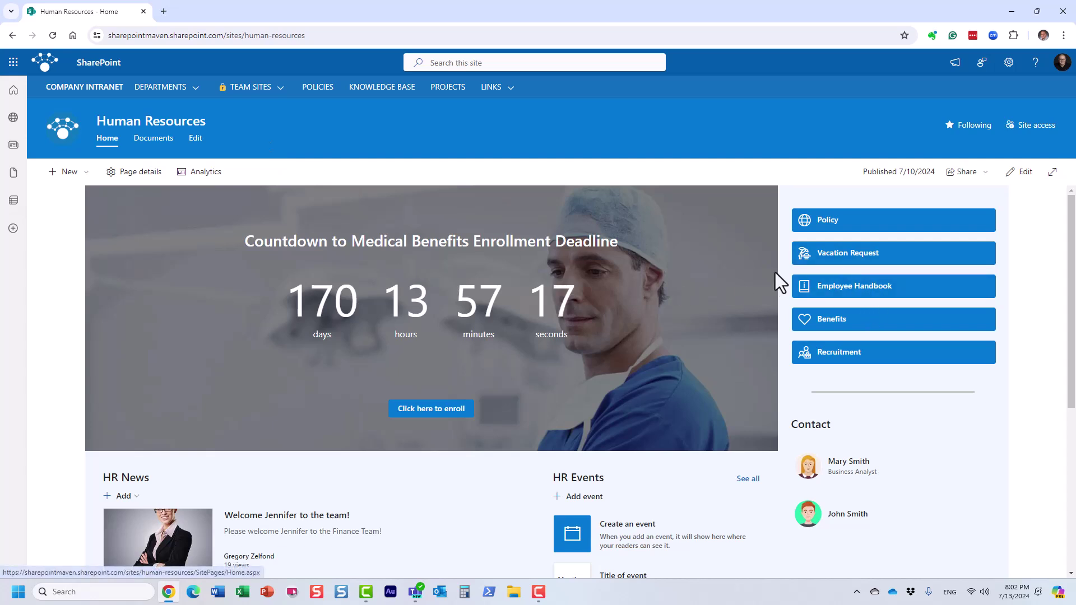
# Step: Review the Human Resources home page, its web address and a contact card, then show Site access
pyautogui.scroll(-2, 774, 355)
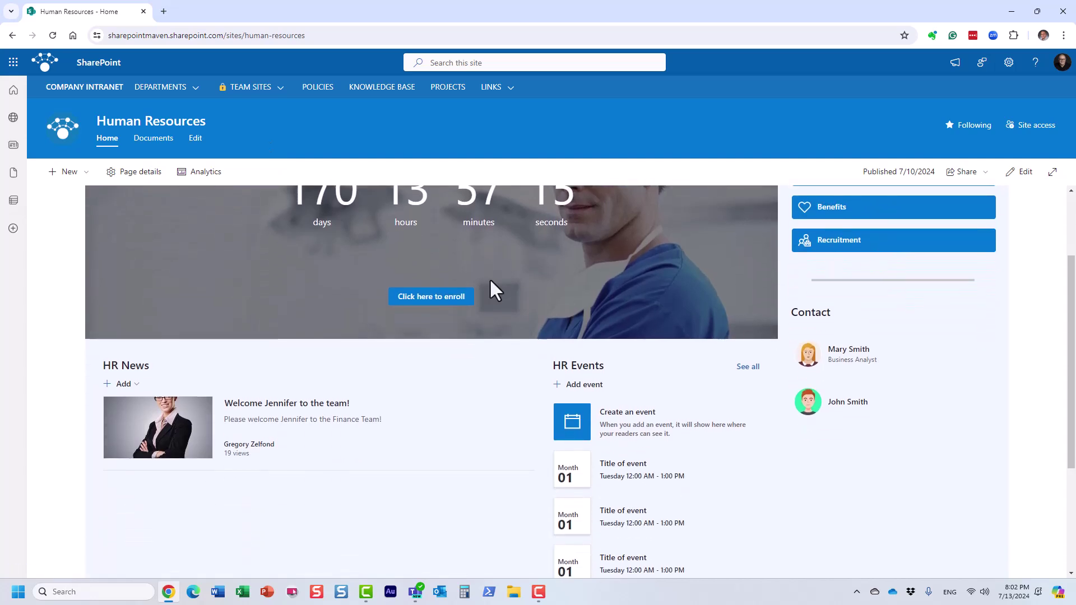
pyautogui.scroll(2, 670, 376)
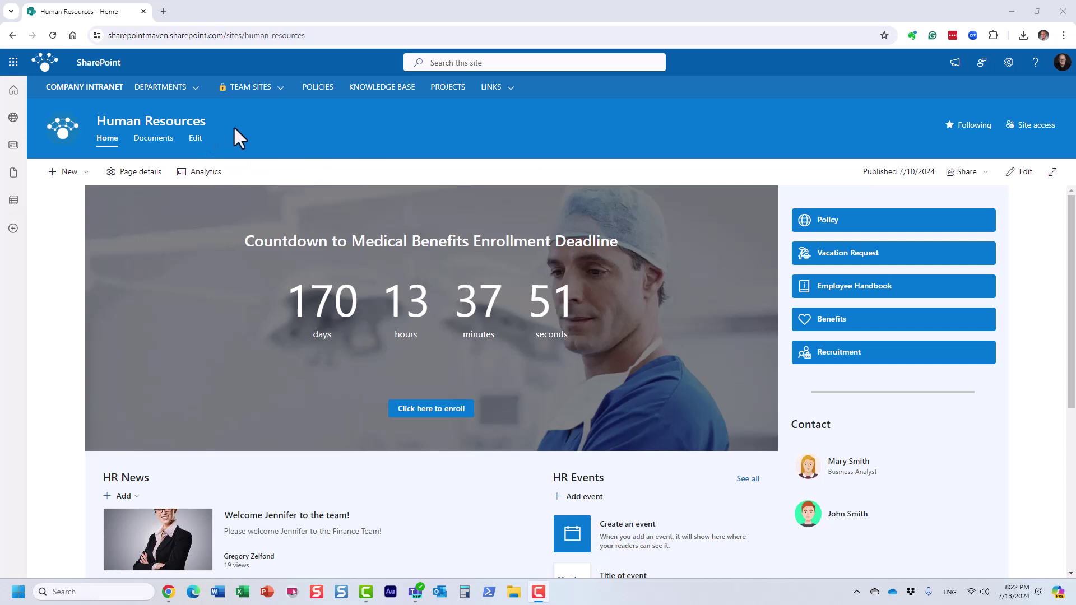
pyautogui.click(319, 35)
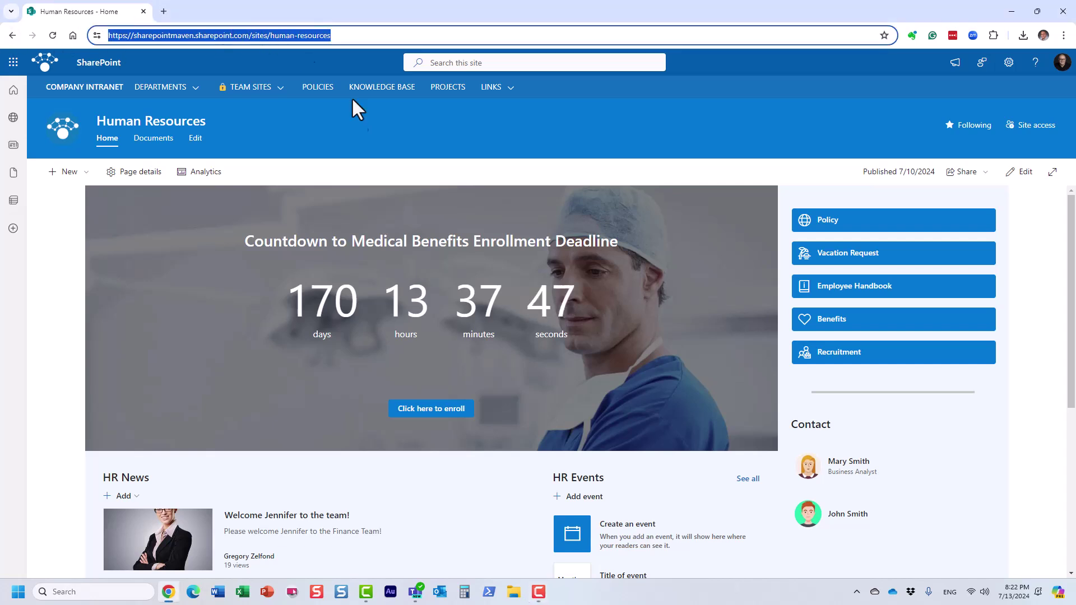
pyautogui.click(542, 138)
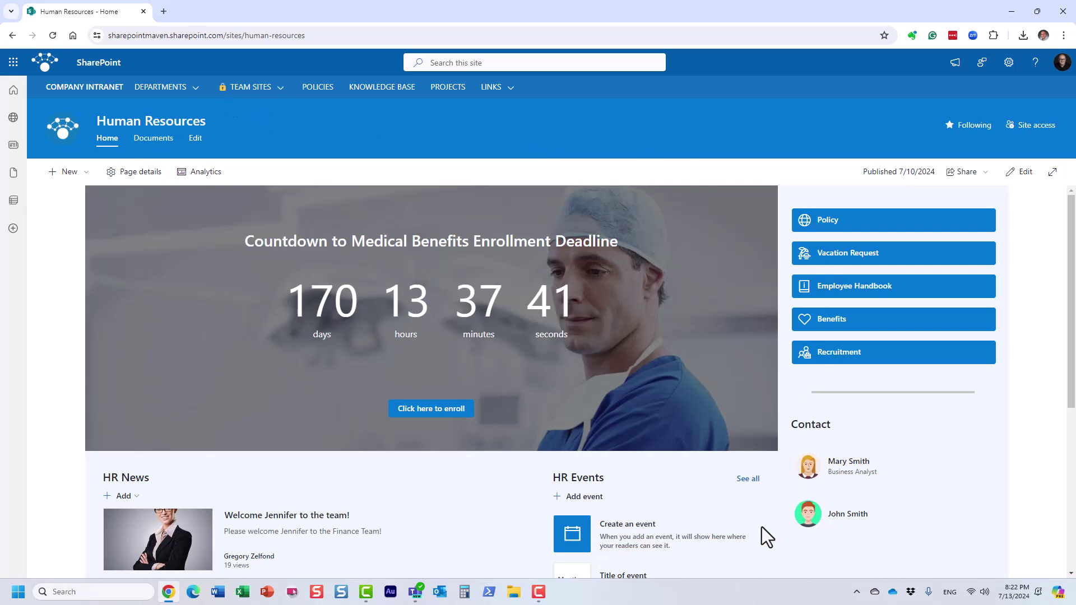
pyautogui.click(807, 514)
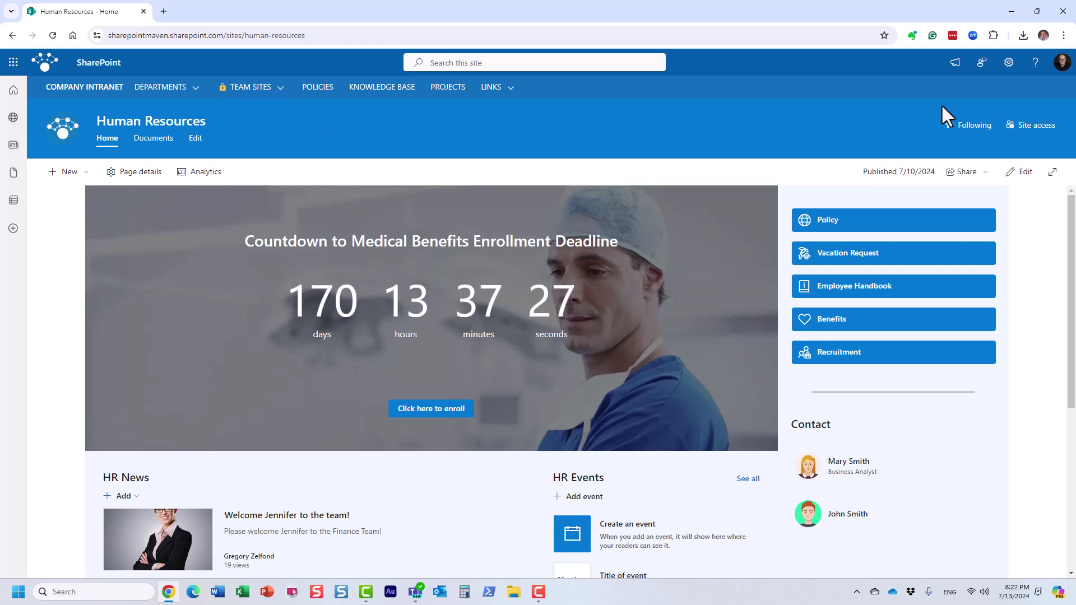
pyautogui.click(1030, 126)
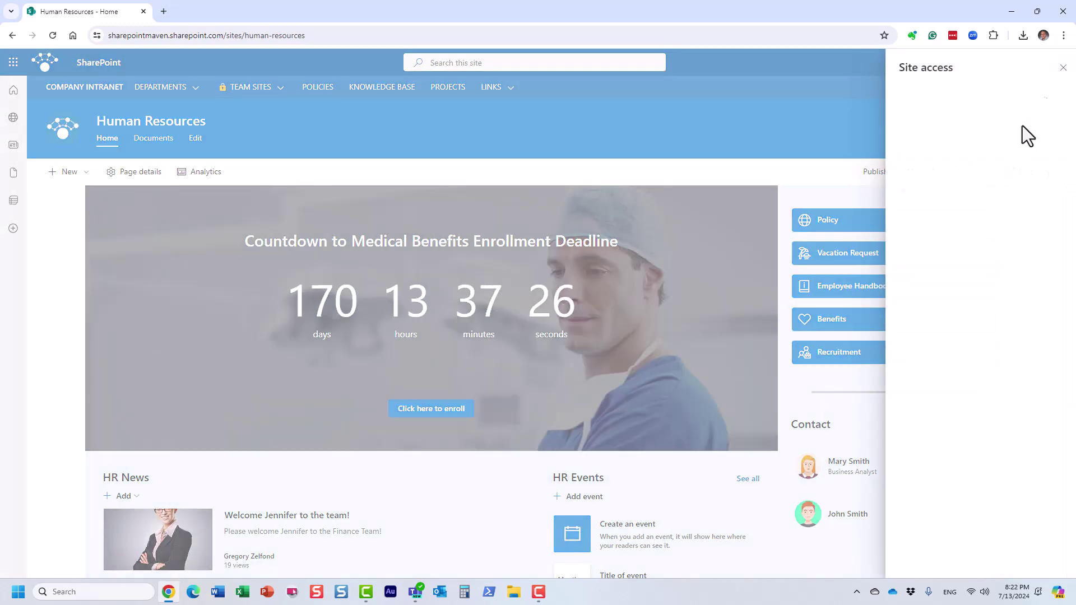
# Step: Expand the Site owners, Site members and Site visitors lists, then cancel without sharing
pyautogui.click(964, 161)
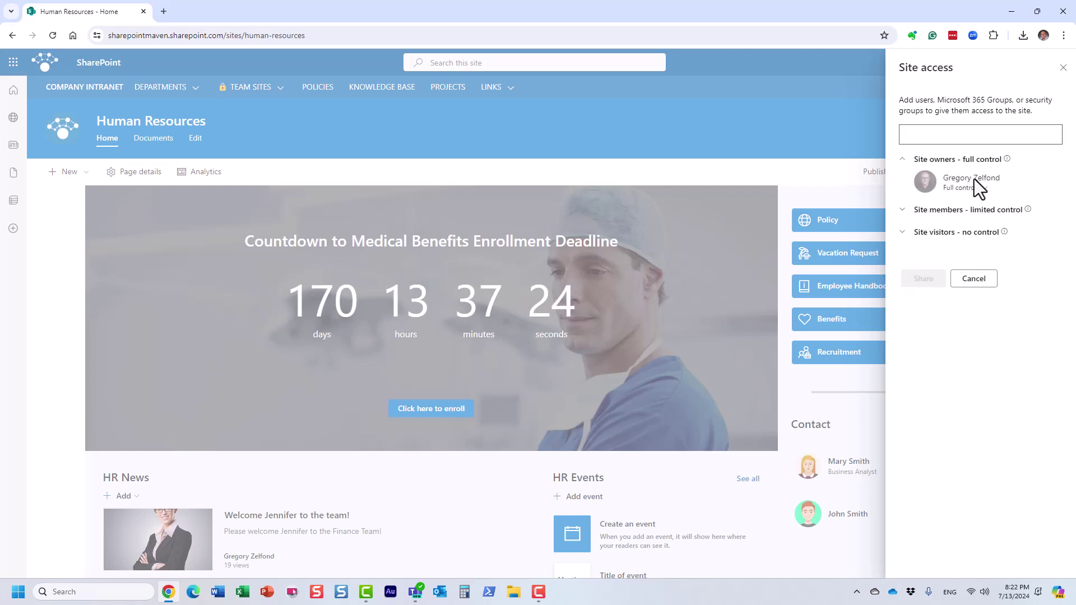
pyautogui.click(969, 211)
pyautogui.click(967, 260)
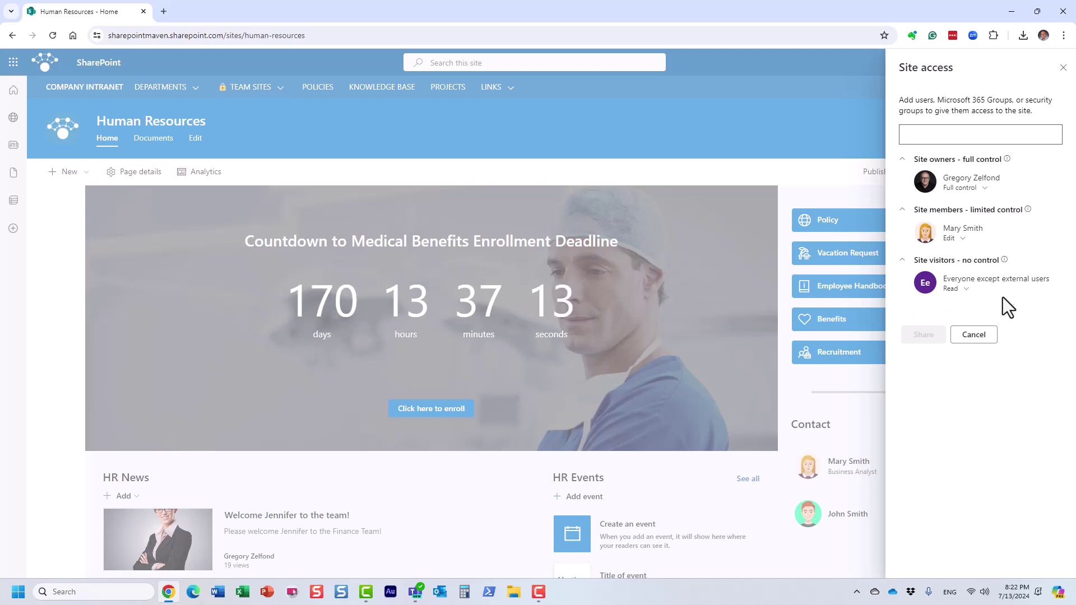
pyautogui.click(975, 335)
pyautogui.click(163, 88)
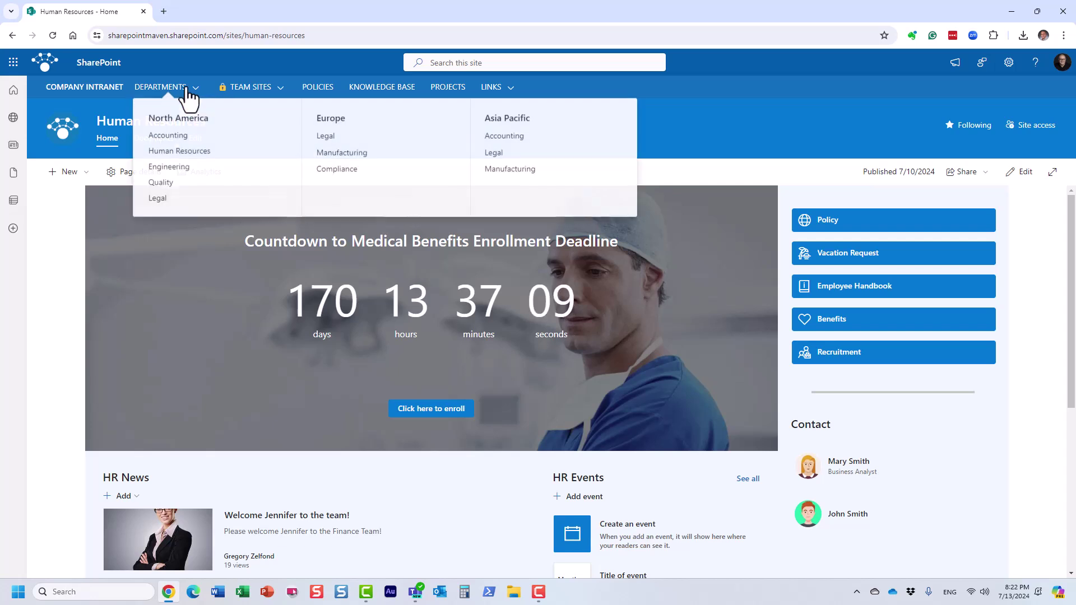
pyautogui.click(168, 136)
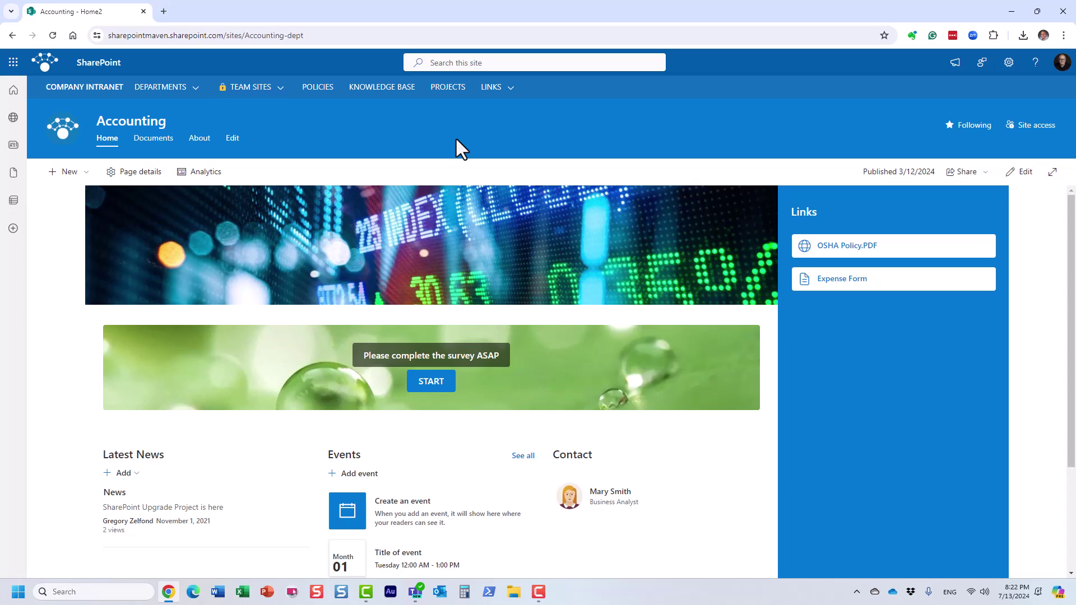
pyautogui.click(324, 35)
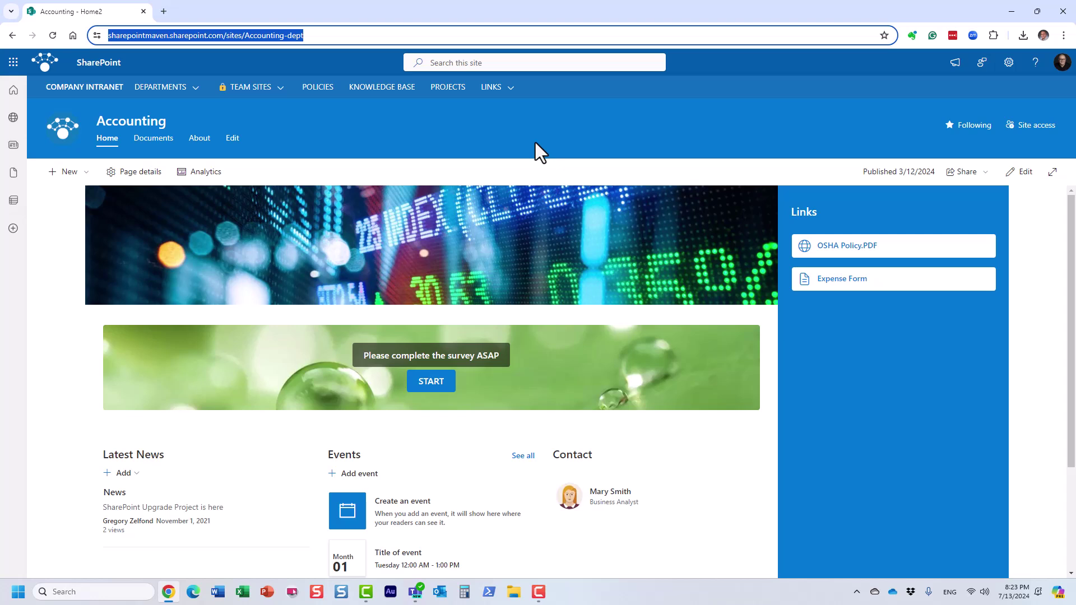
pyautogui.click(174, 91)
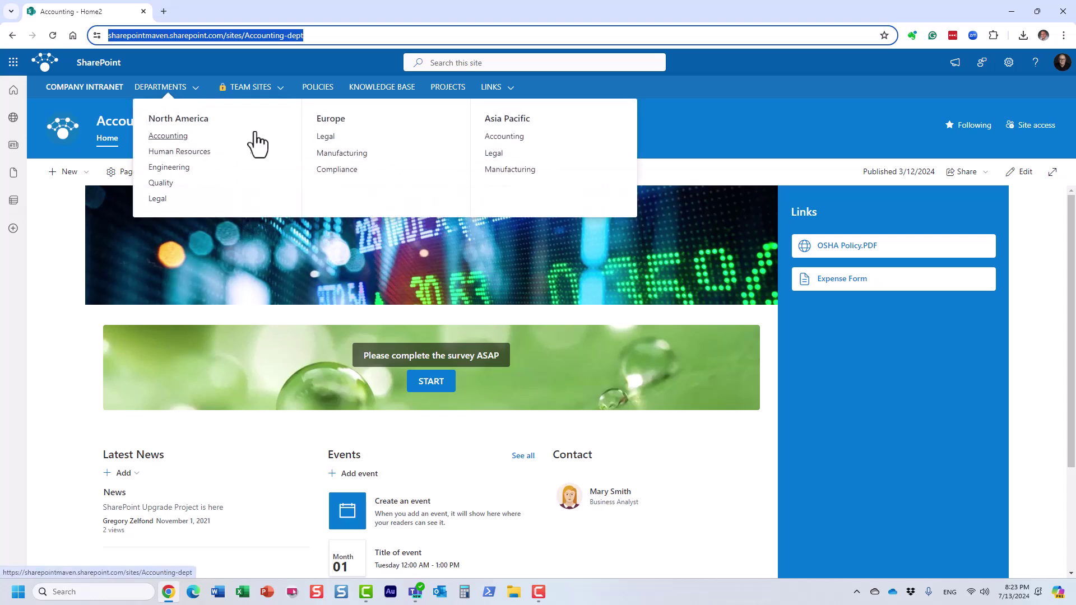
pyautogui.click(249, 89)
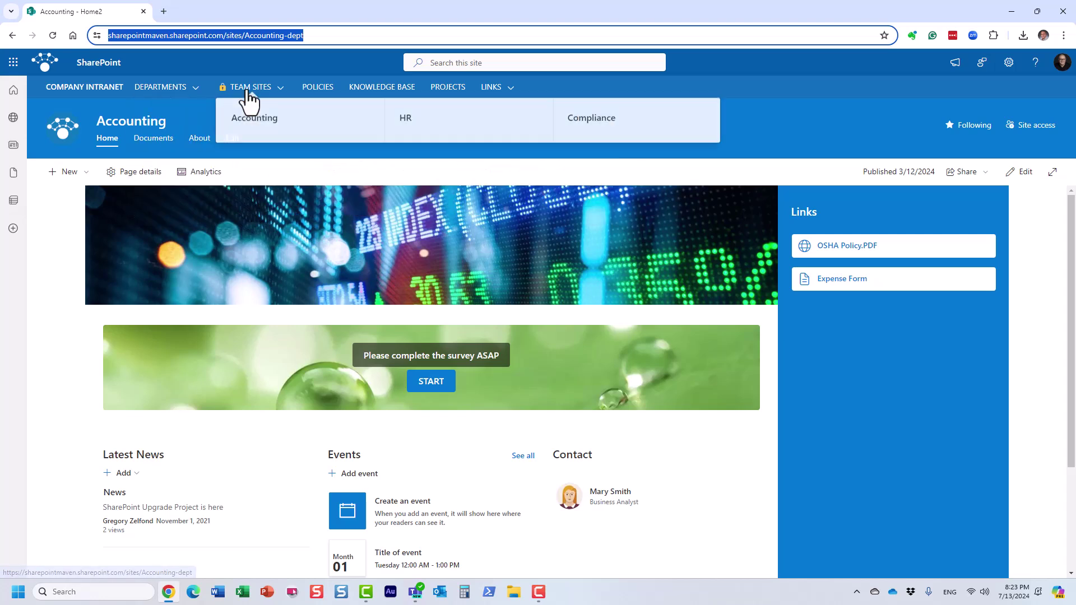
pyautogui.click(196, 89)
pyautogui.click(180, 152)
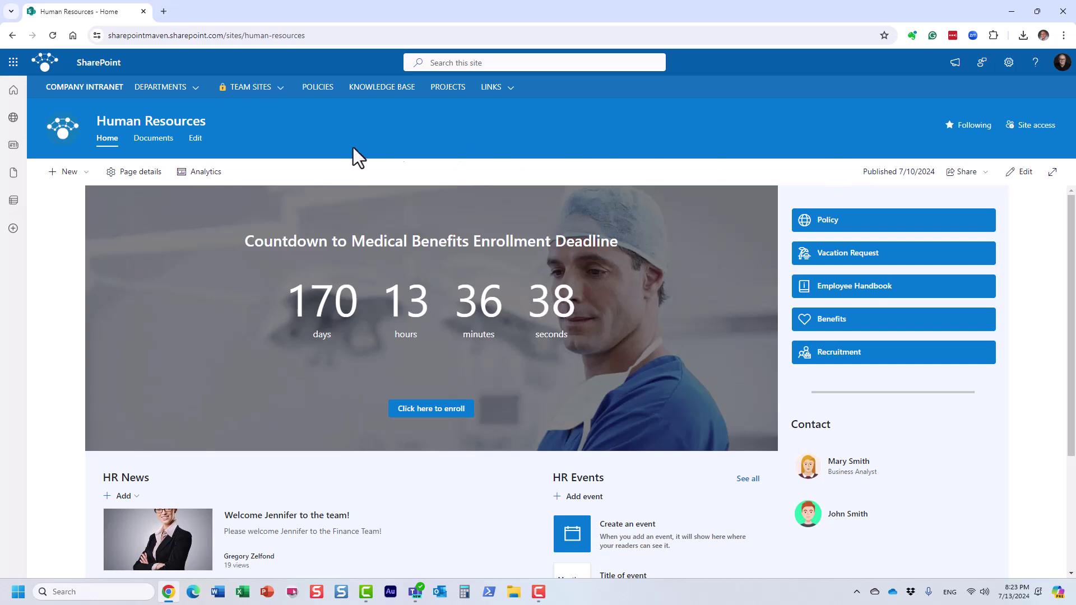
pyautogui.click(246, 90)
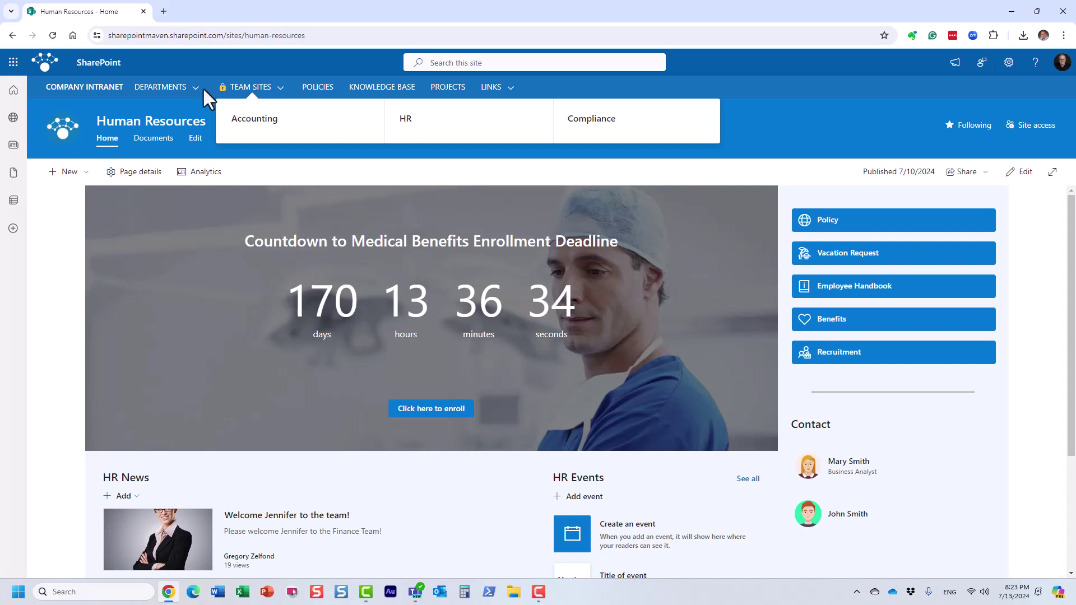
# Step: Go to the HR site under TEAM SITES and show its 2 group members
pyautogui.click(196, 88)
pyautogui.click(261, 89)
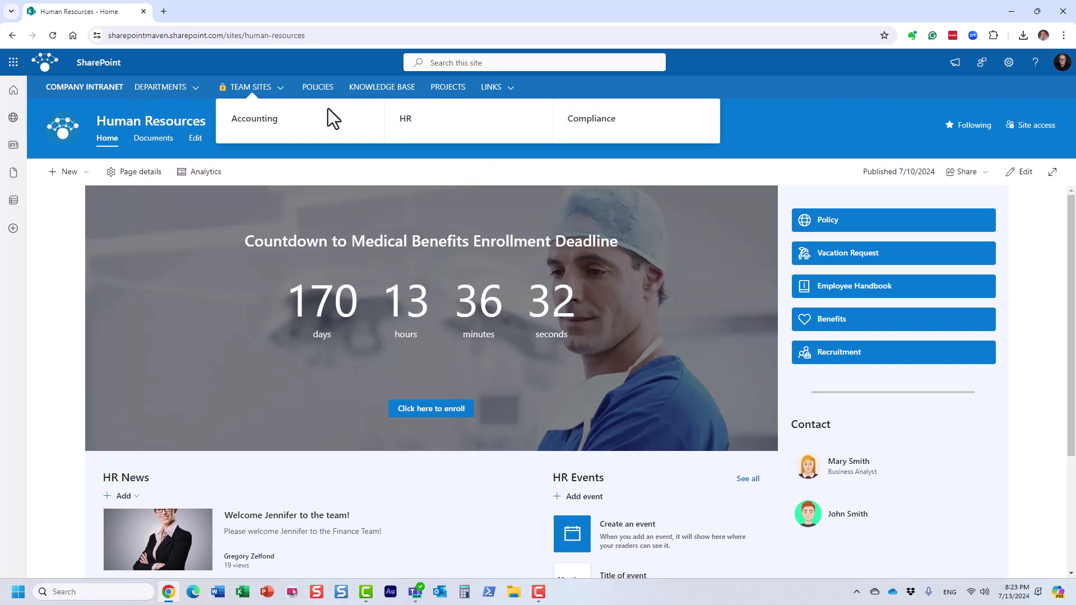
pyautogui.click(405, 120)
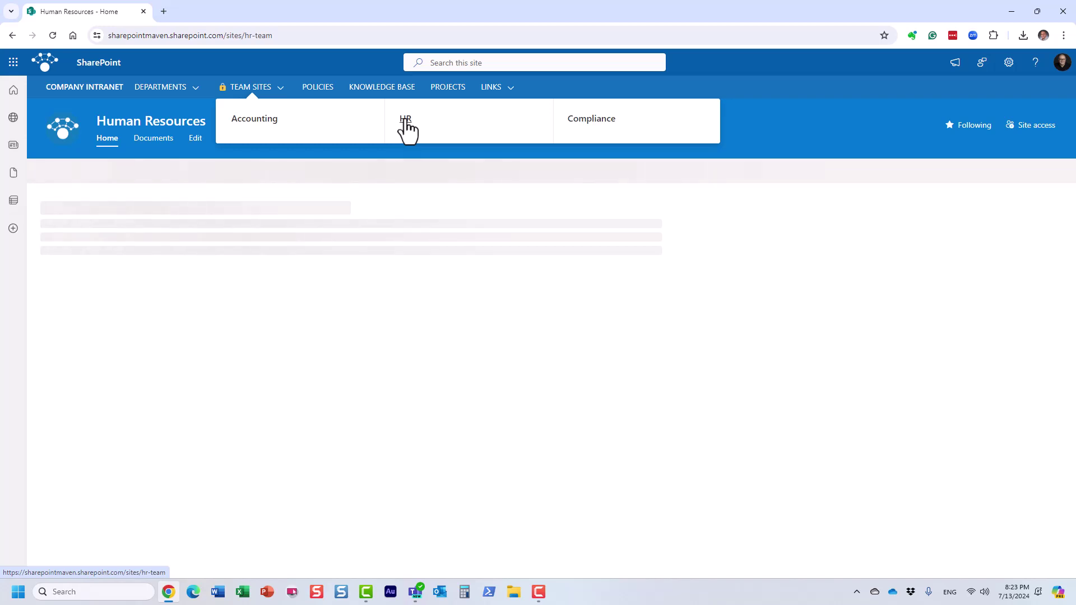
pyautogui.click(243, 94)
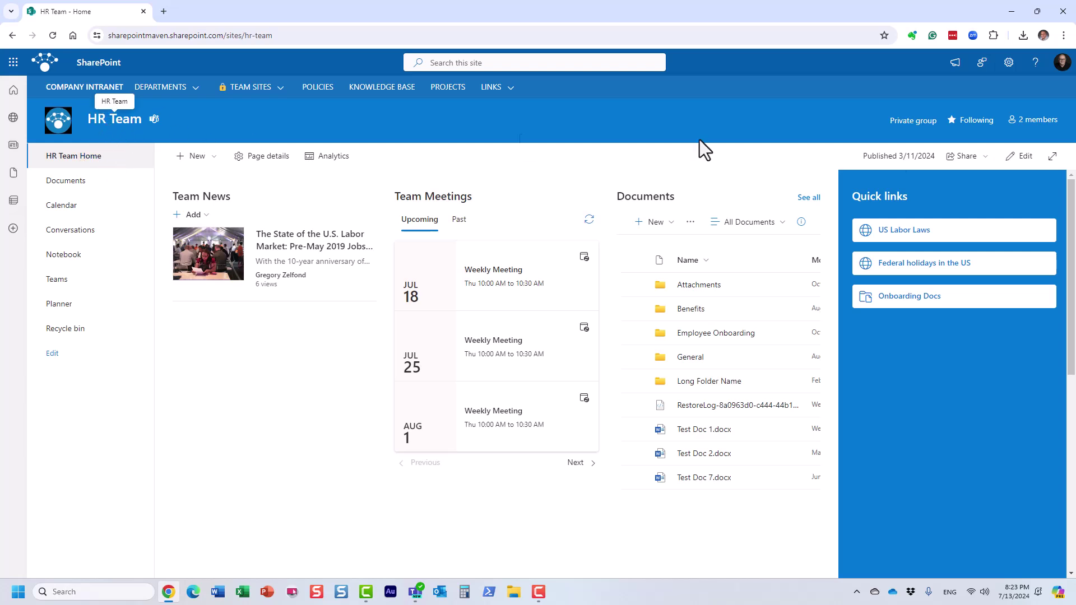
pyautogui.click(1034, 120)
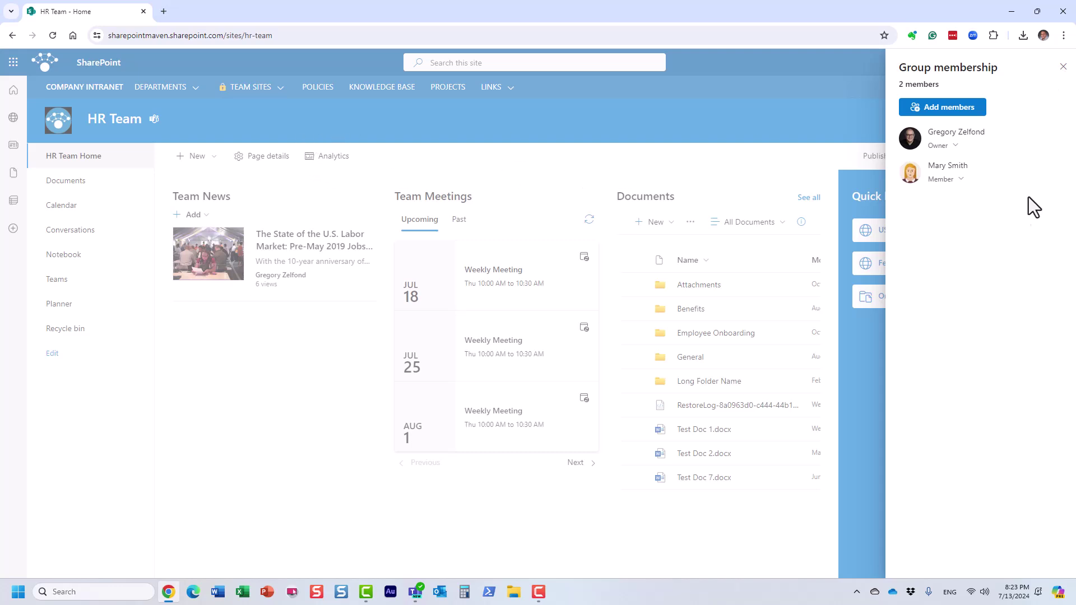
# Step: Close the HR Team membership panel, reopen it via '2 members', and close it again
pyautogui.click(1063, 67)
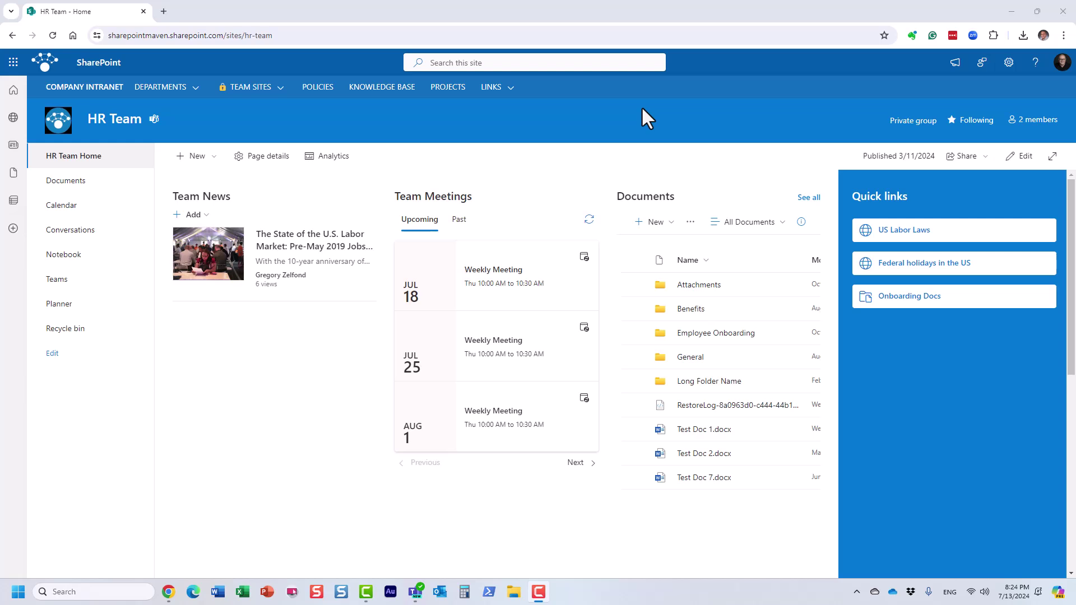
pyautogui.click(1031, 121)
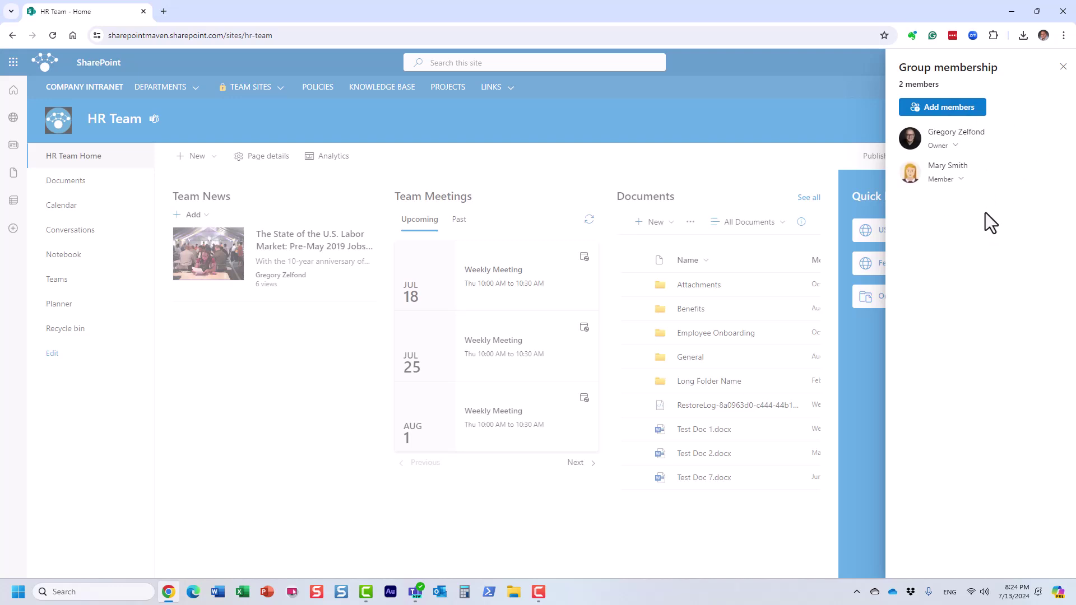
pyautogui.click(1062, 67)
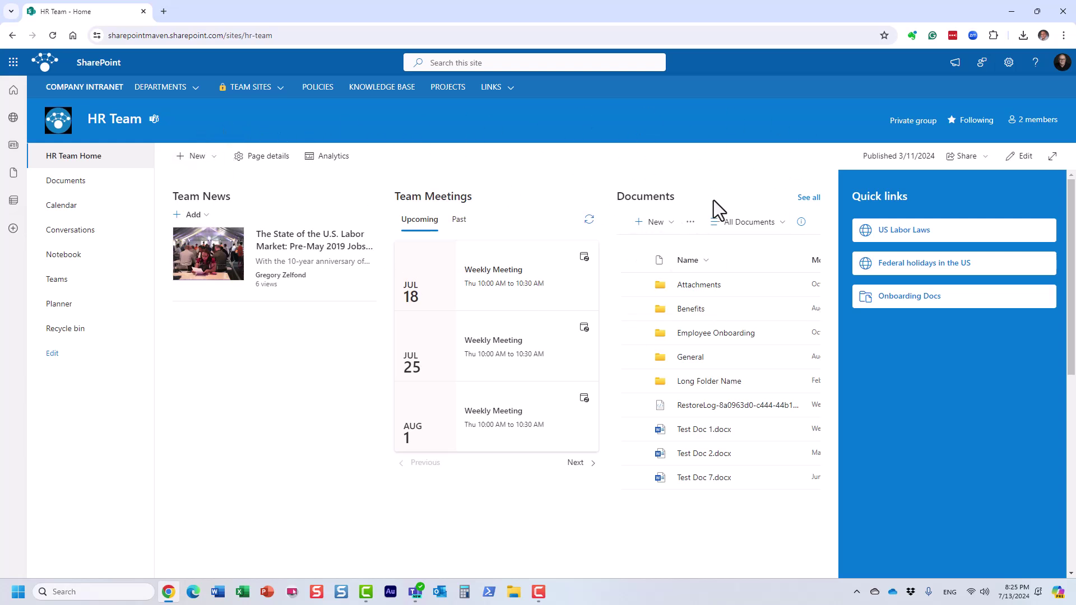
pyautogui.click(168, 87)
# Step: Go to DEPARTMENTS > Human Resources and scroll past the 170-day countdown to HR News and Events
pyautogui.click(192, 159)
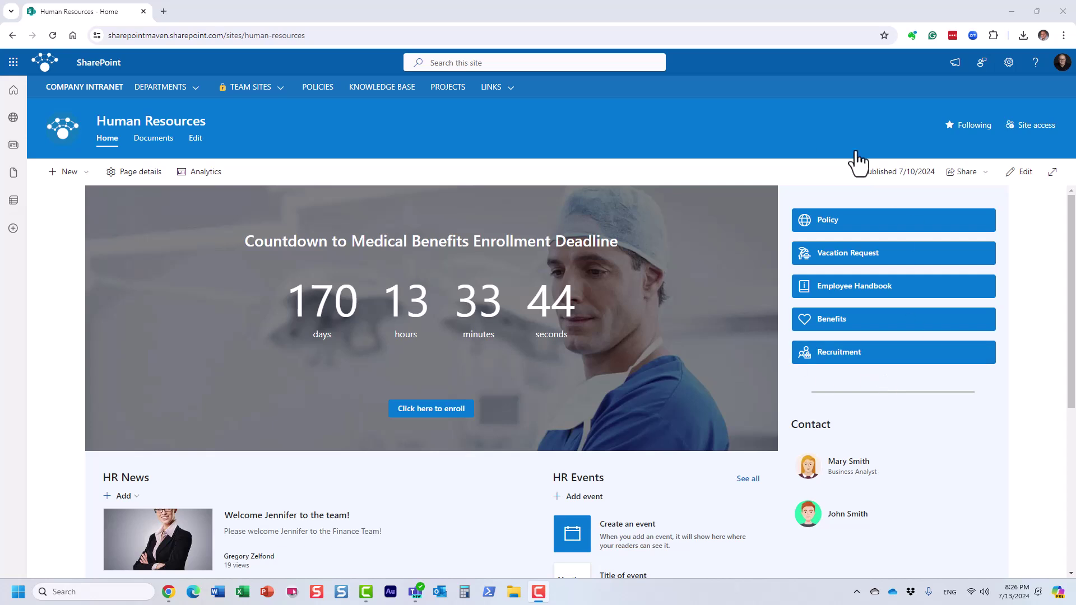
pyautogui.scroll(-2, 865, 275)
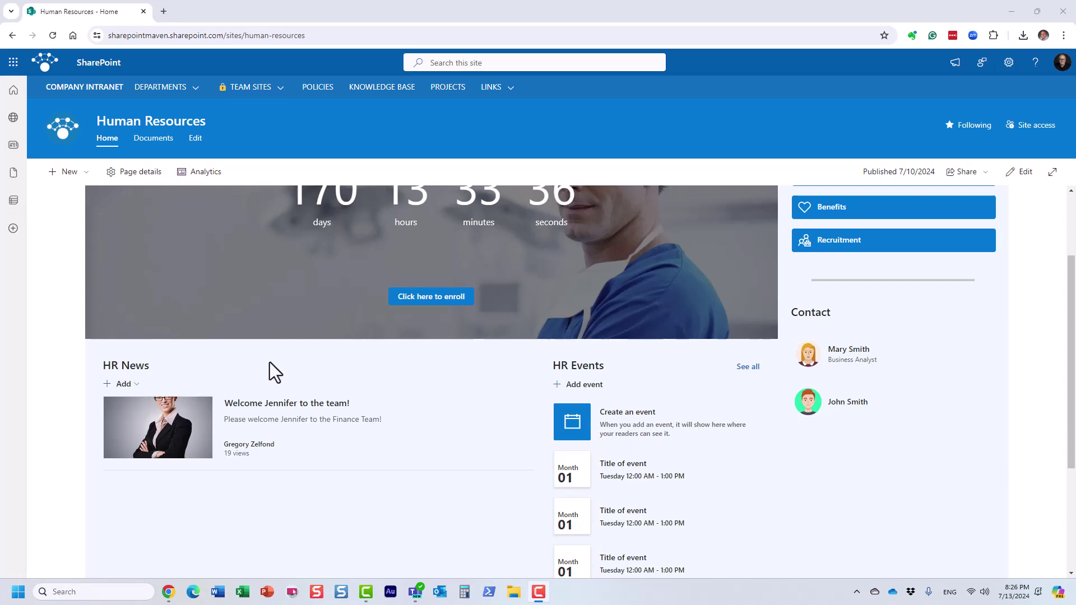
pyautogui.scroll(2, 240, 196)
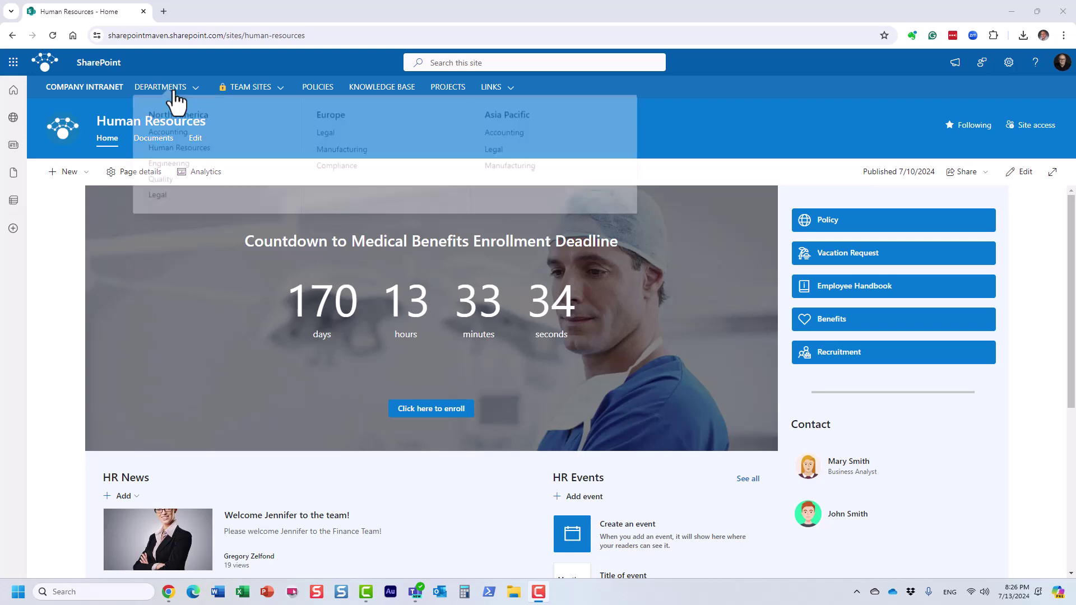
# Step: Return to the Company Intranet home page from the hub navigation bar
pyautogui.click(103, 88)
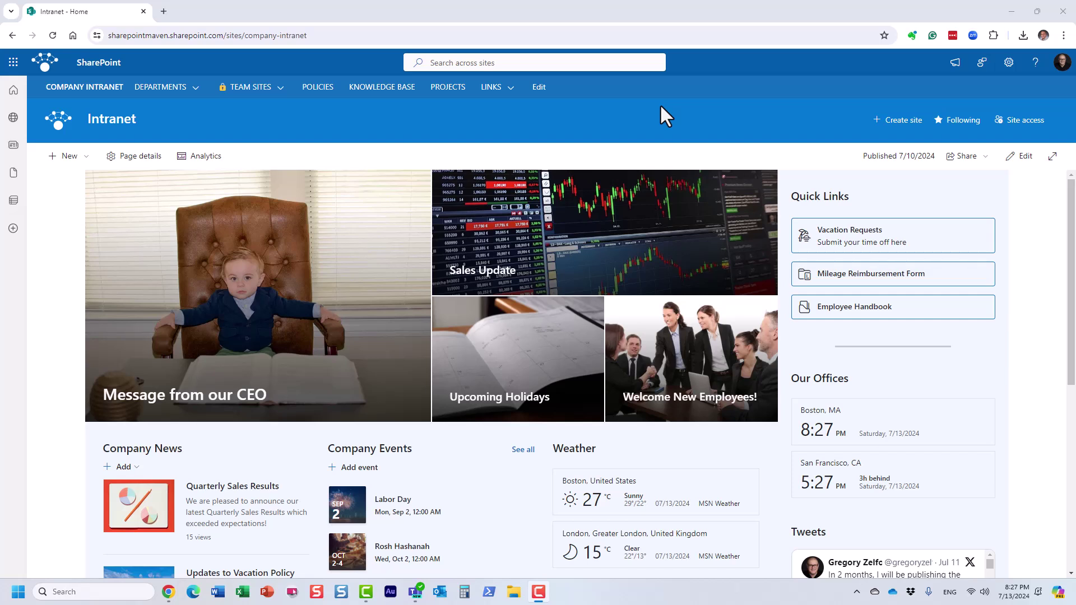
# Step: Go to the HR Team site through the TEAM SITES menu
pyautogui.moveTo(272, 85)
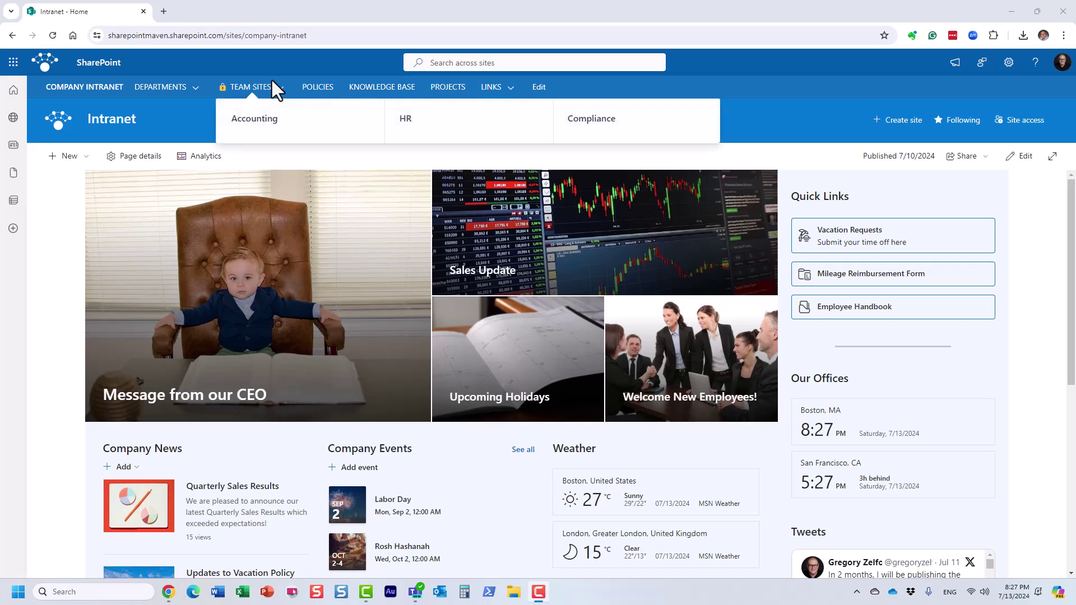
pyautogui.click(405, 117)
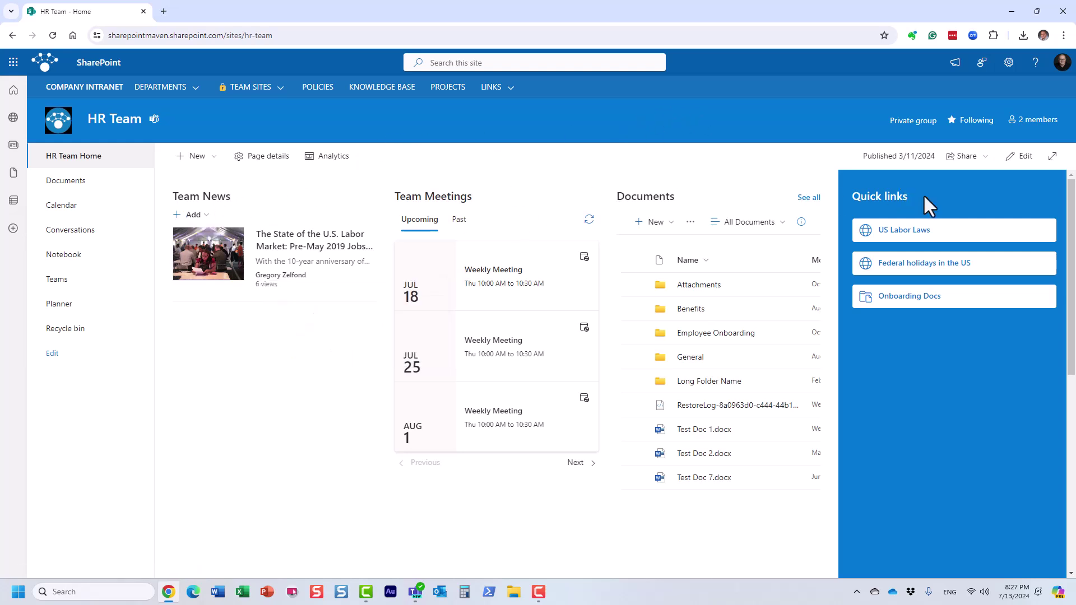
# Step: Put the HR Team home page in edit mode and browse the column-two web part toolbox
pyautogui.click(1020, 162)
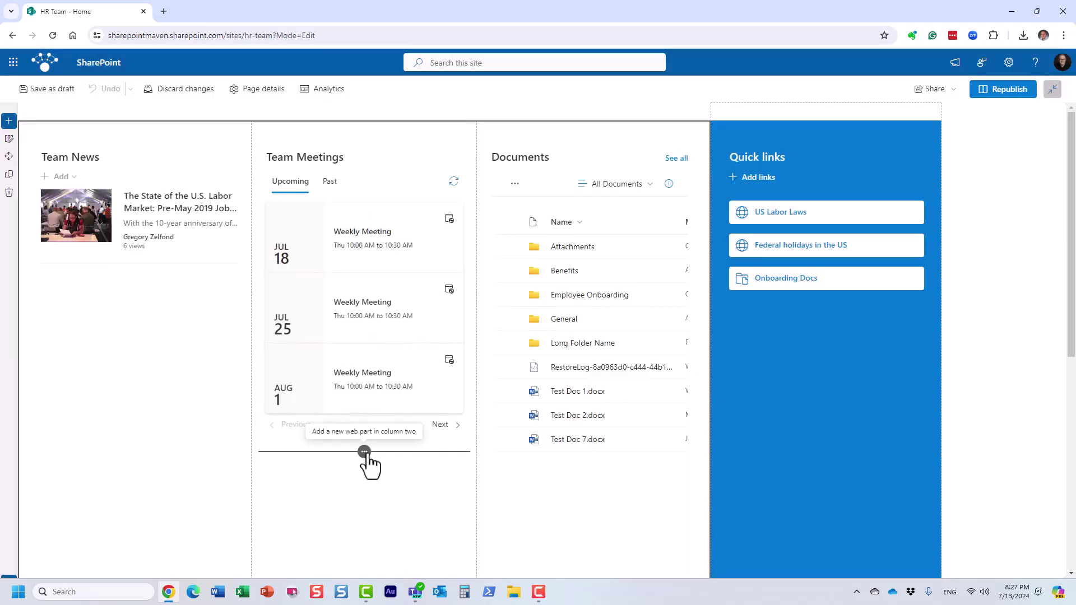
pyautogui.click(364, 451)
pyautogui.scroll(-2, 380, 335)
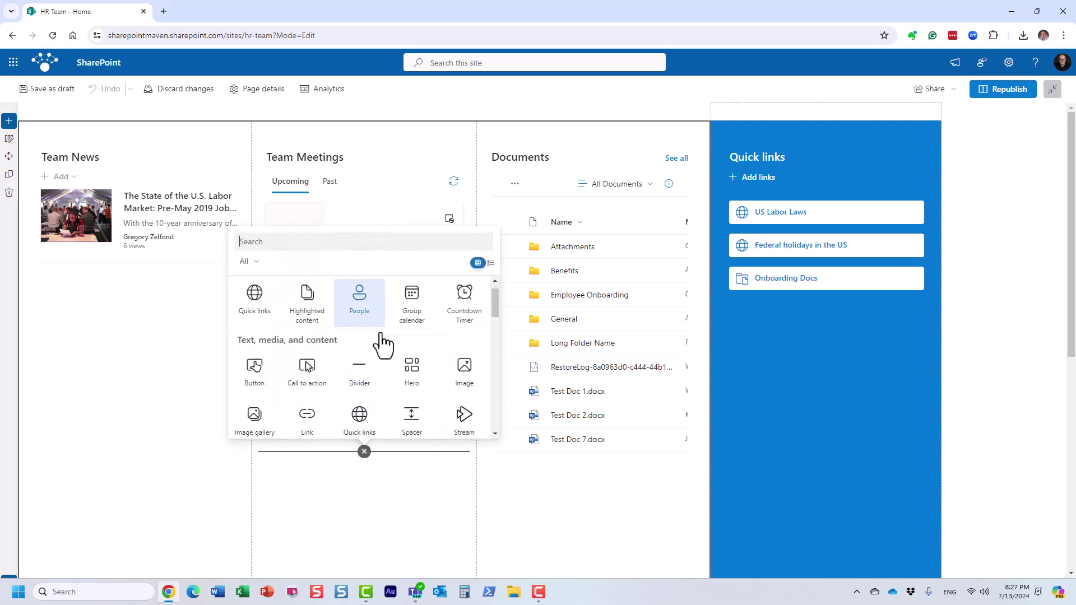
pyautogui.scroll(-6, 382, 344)
pyautogui.scroll(-1, 387, 346)
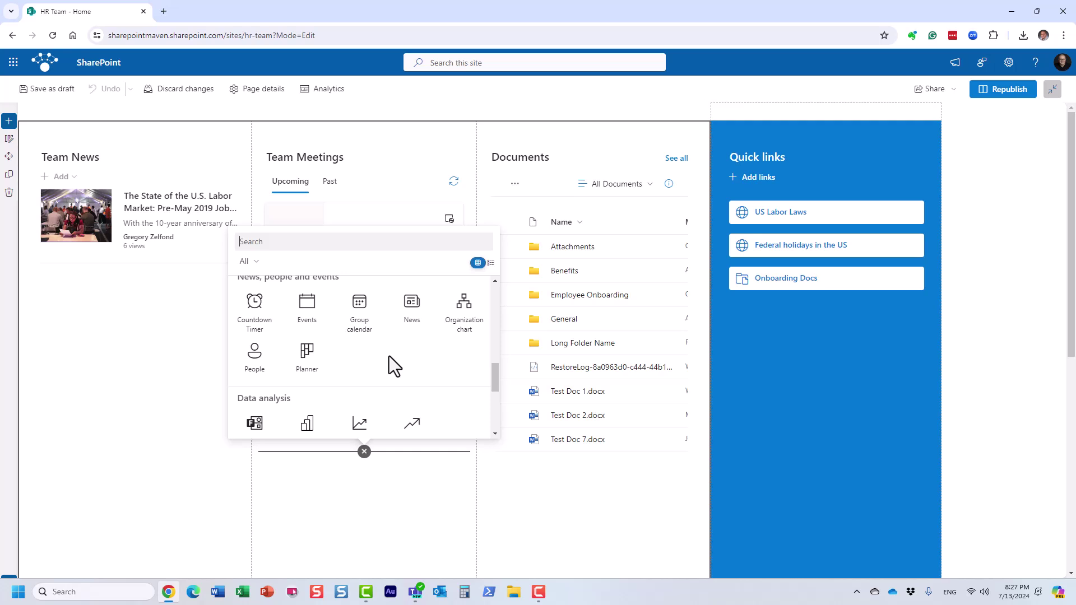
pyautogui.scroll(-5, 389, 357)
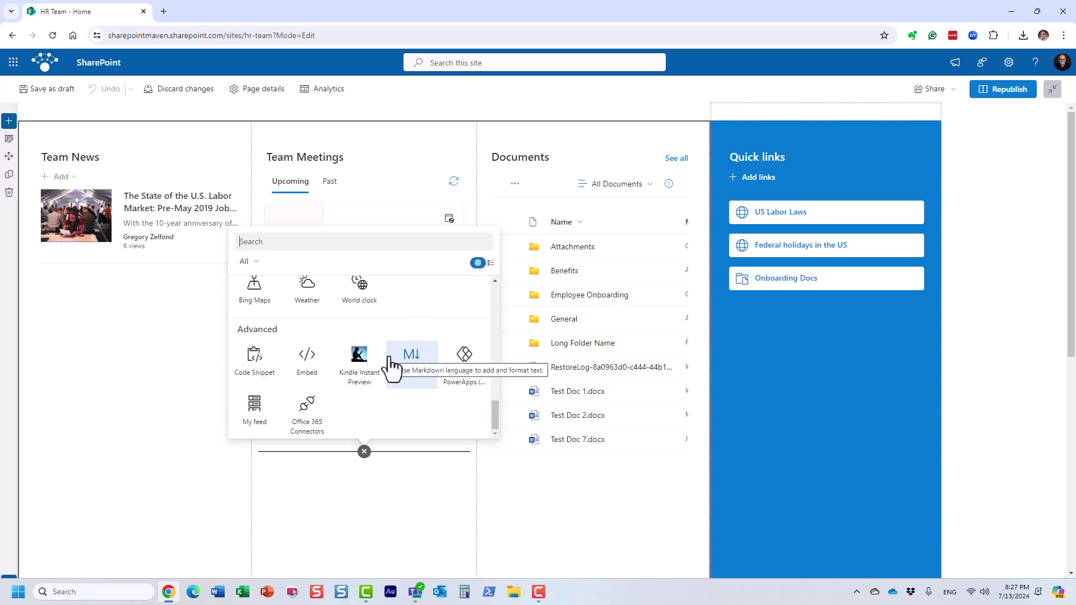
pyautogui.scroll(10, 392, 367)
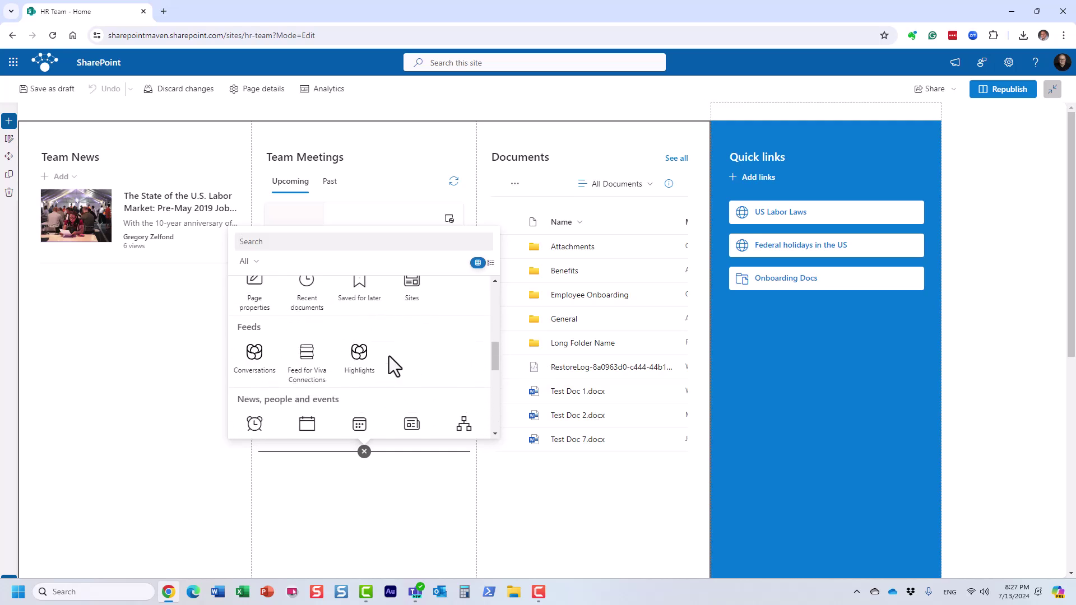
pyautogui.scroll(3, 395, 363)
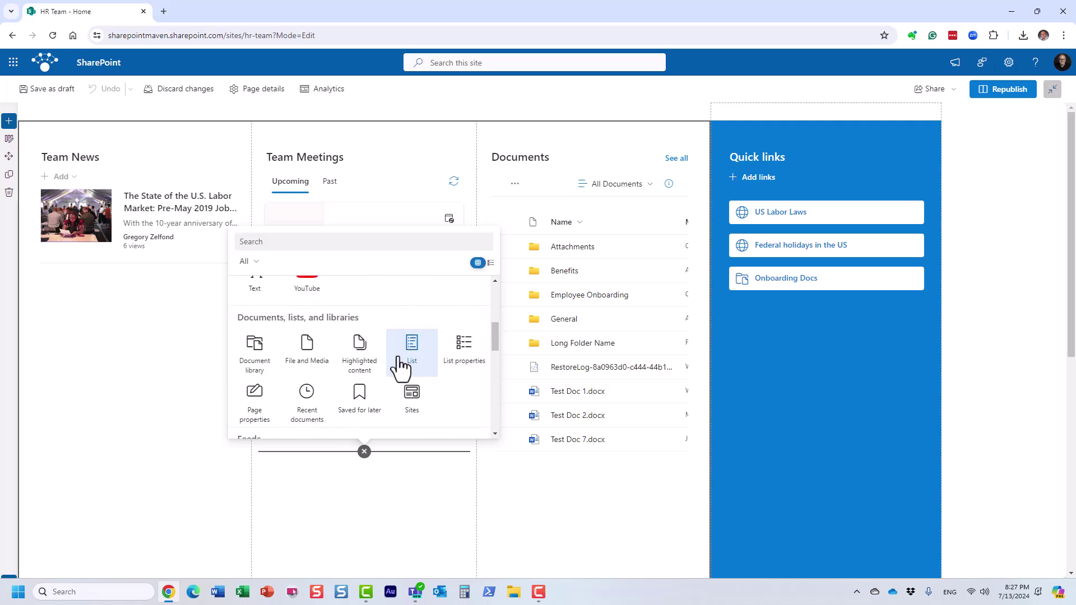
pyautogui.scroll(1, 367, 354)
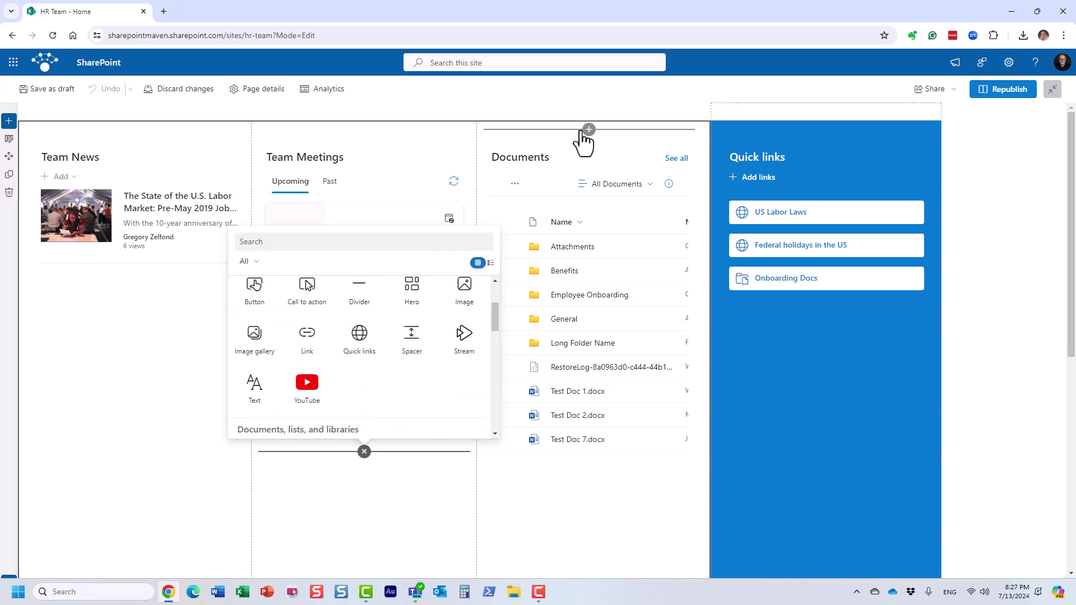
pyautogui.scroll(1, 360, 347)
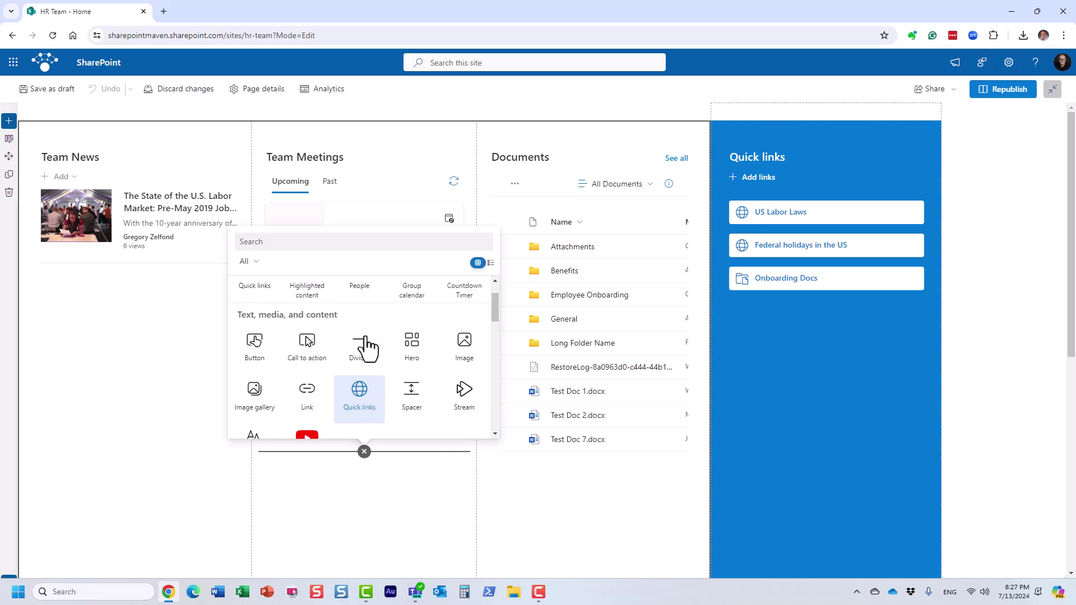
pyautogui.scroll(1, 382, 326)
pyautogui.scroll(-4, 381, 328)
pyautogui.scroll(-6, 381, 327)
pyautogui.scroll(-2, 382, 325)
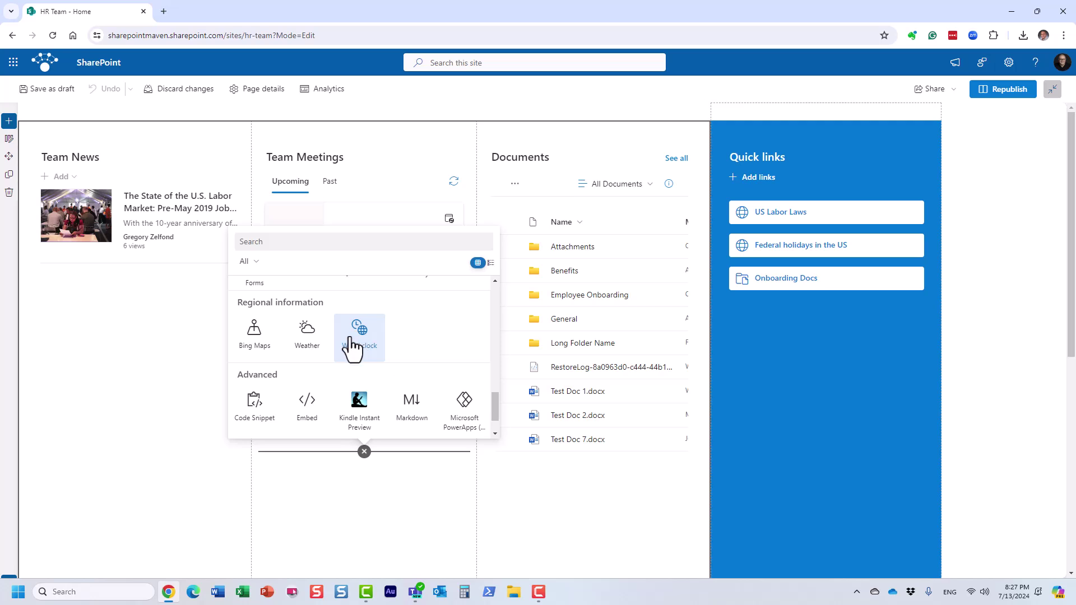
pyautogui.scroll(3, 414, 325)
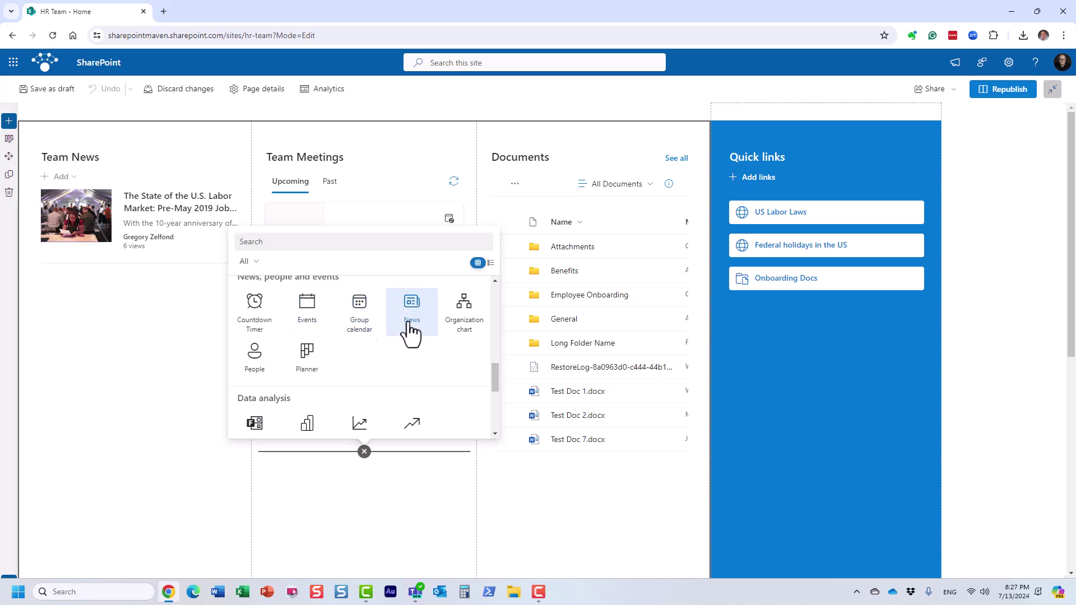
pyautogui.scroll(2, 384, 371)
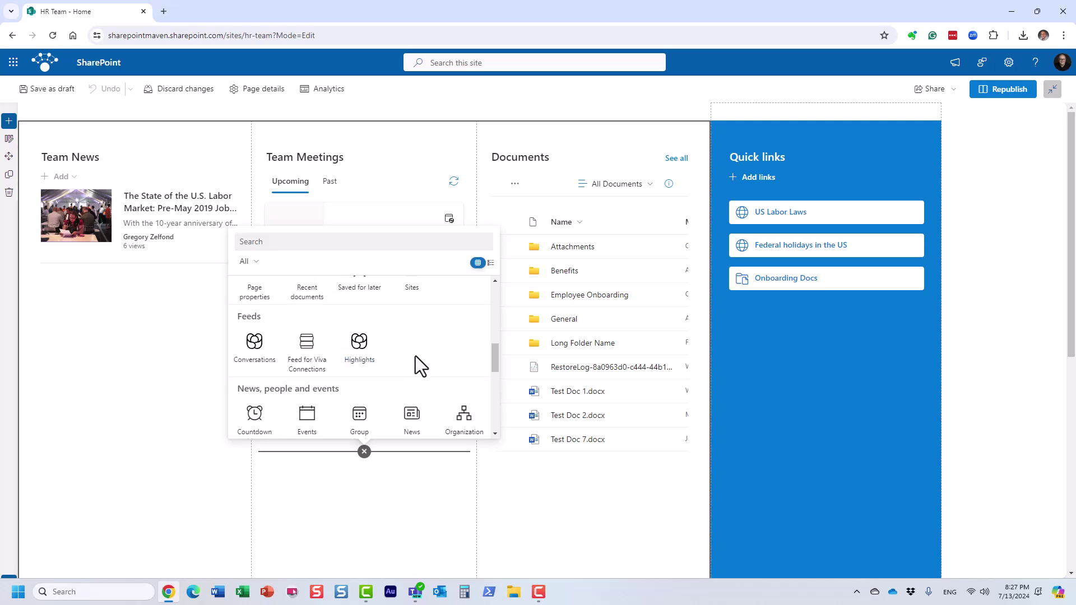
pyautogui.scroll(3, 398, 344)
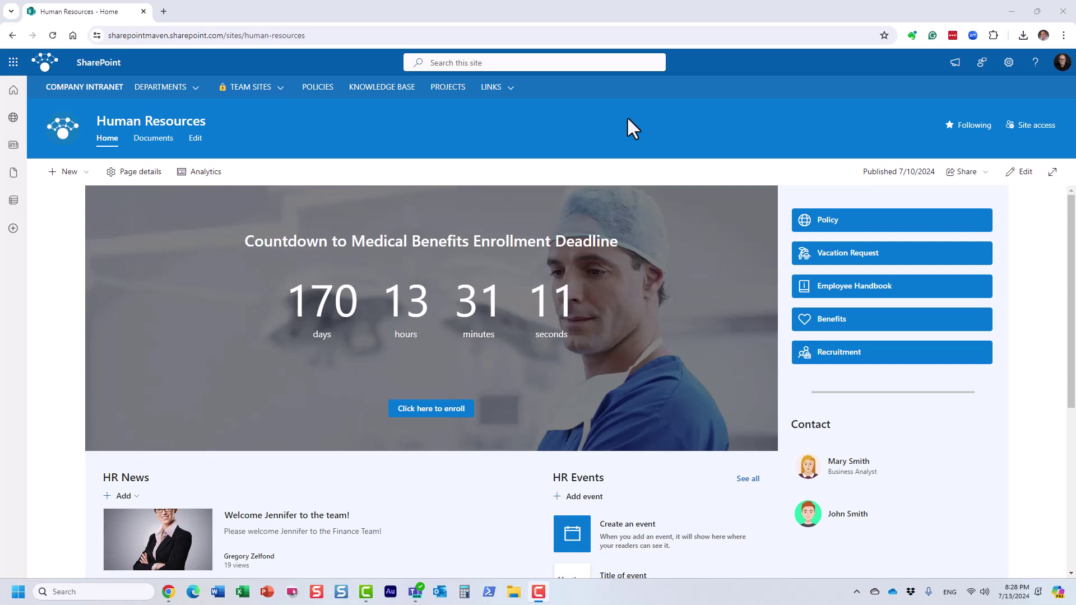
# Step: Switch between the DEPARTMENTS and TEAM SITES menus, returning to DEPARTMENTS for Human Resources
pyautogui.click(165, 89)
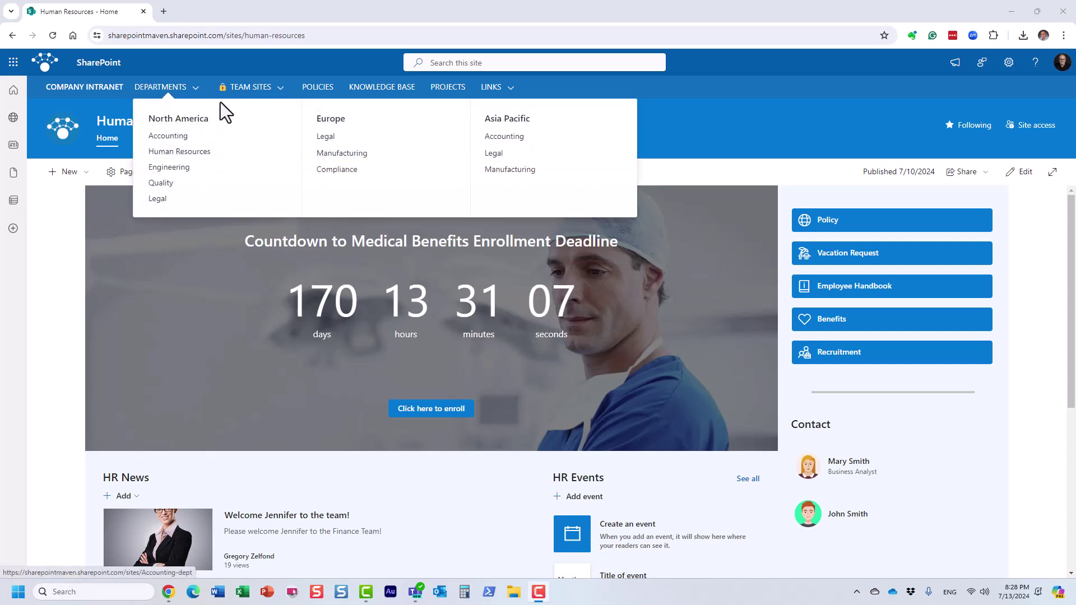
pyautogui.click(238, 88)
pyautogui.click(180, 90)
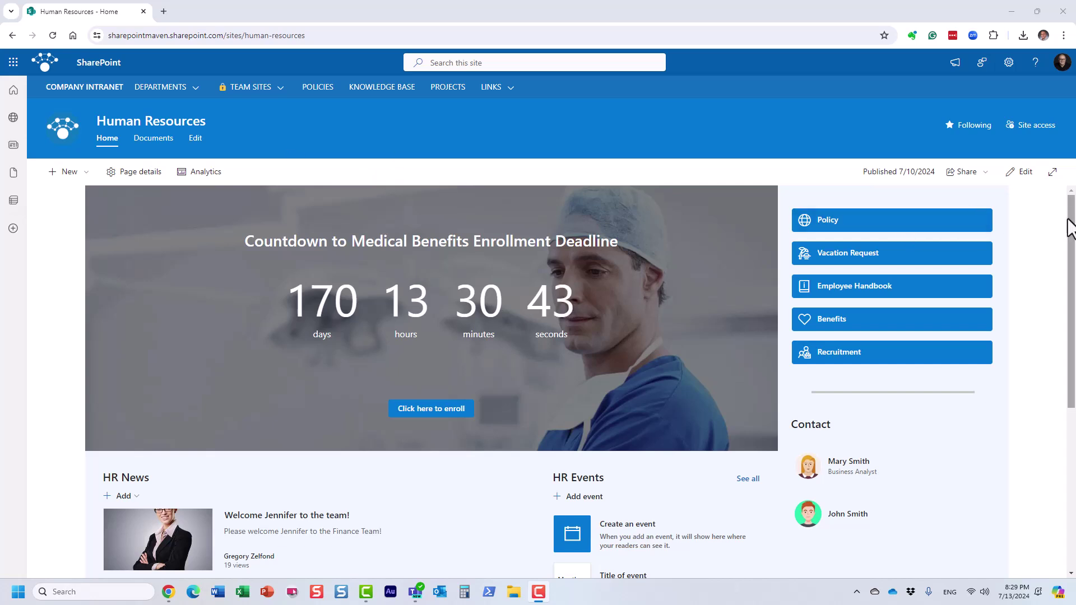
# Step: Scroll through the Human Resources home page, then show the + New content options
pyautogui.scroll(-2, 1071, 231)
pyautogui.scroll(1, 541, 371)
pyautogui.scroll(1, 470, 378)
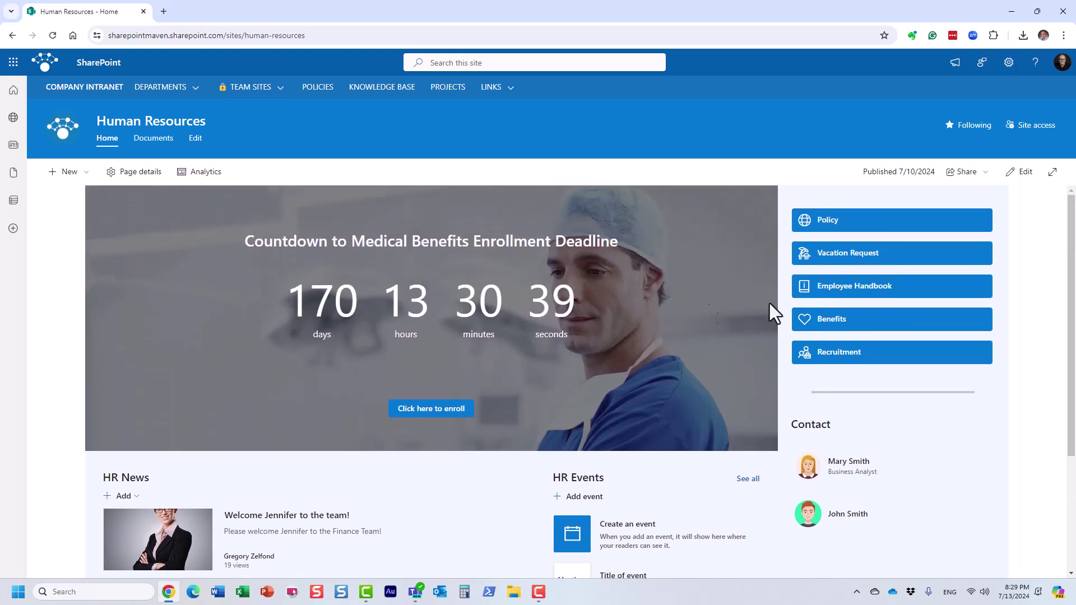
pyautogui.scroll(-3, 657, 412)
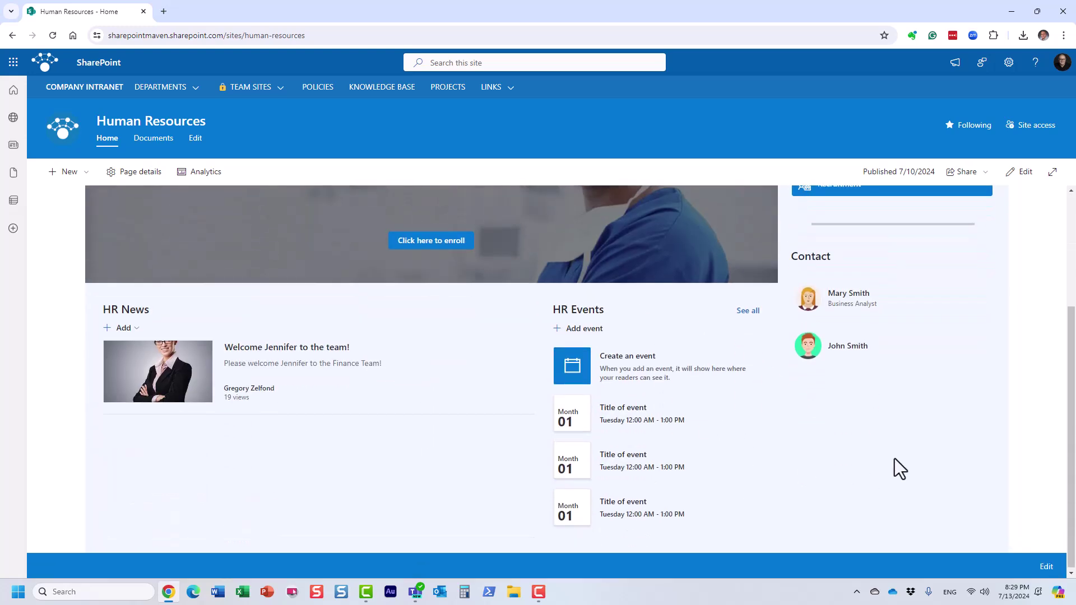
pyautogui.scroll(3, 894, 462)
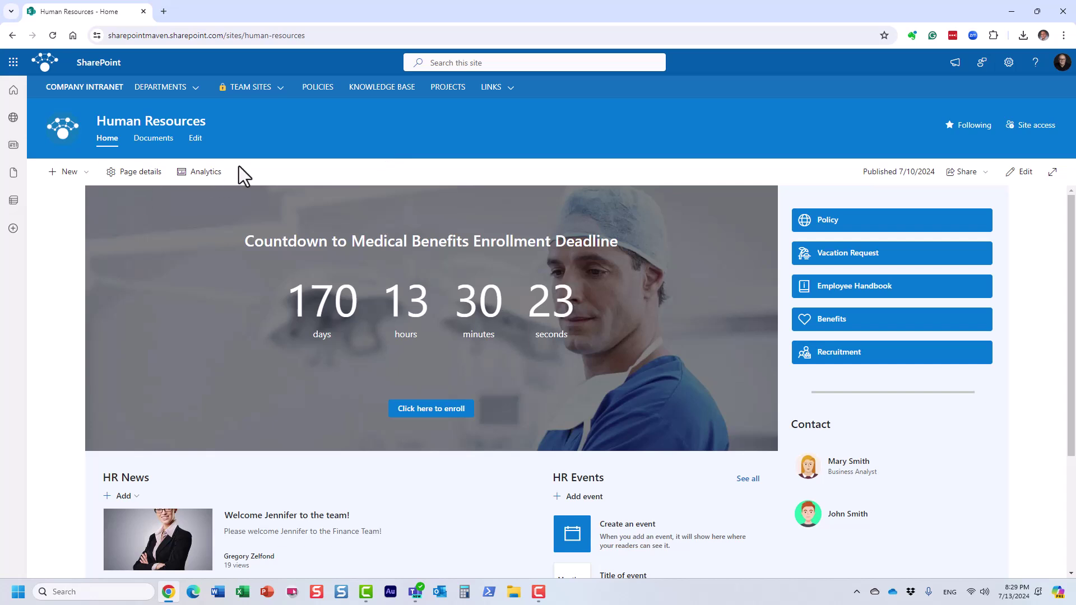
pyautogui.scroll(-3, 465, 226)
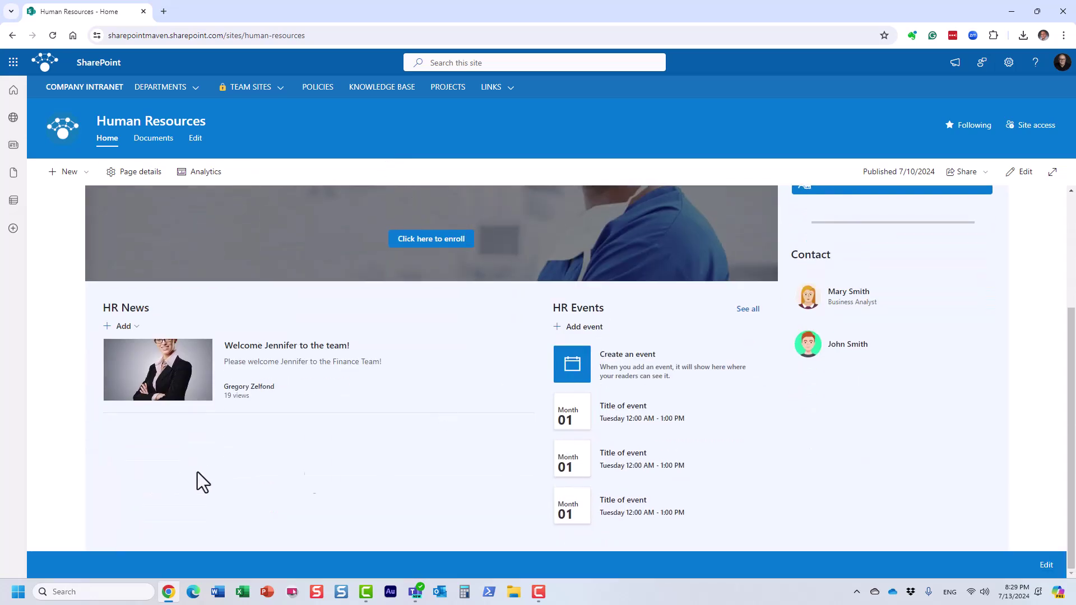
pyautogui.scroll(3, 409, 485)
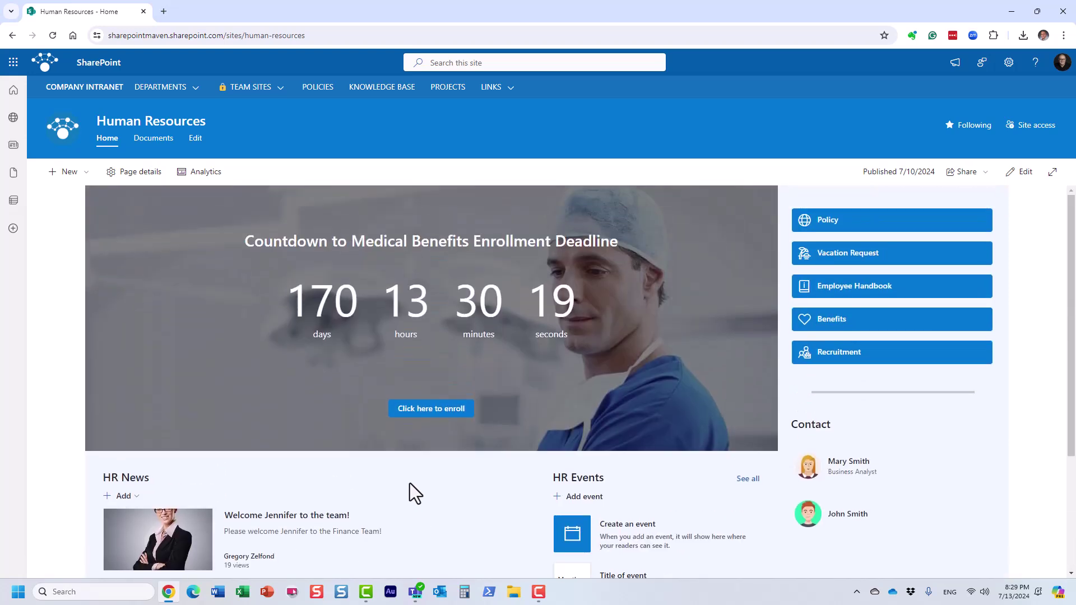
pyautogui.scroll(-3, 432, 224)
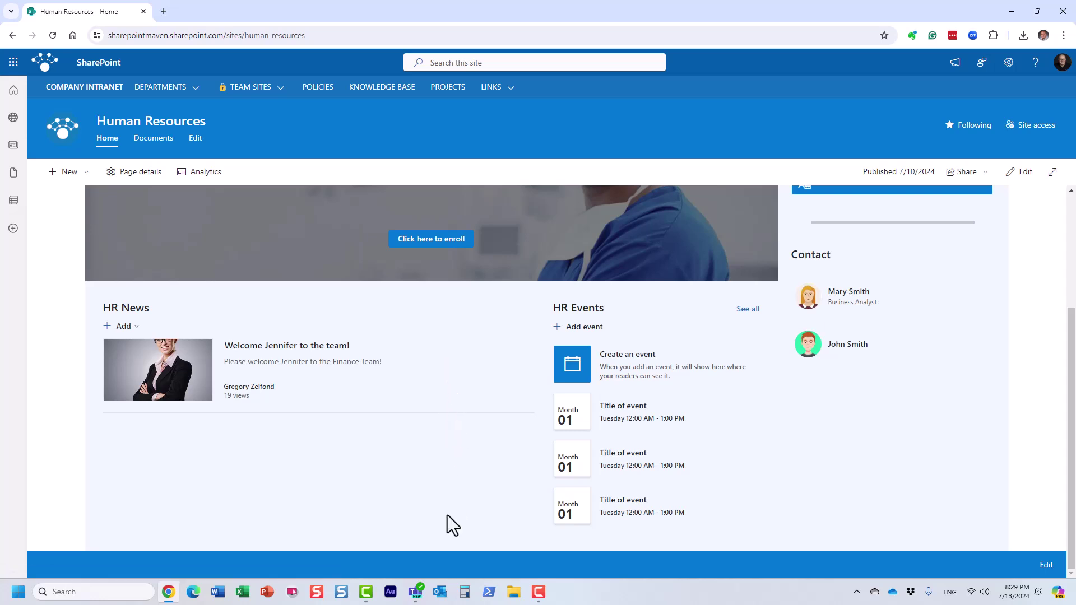
pyautogui.scroll(3, 438, 503)
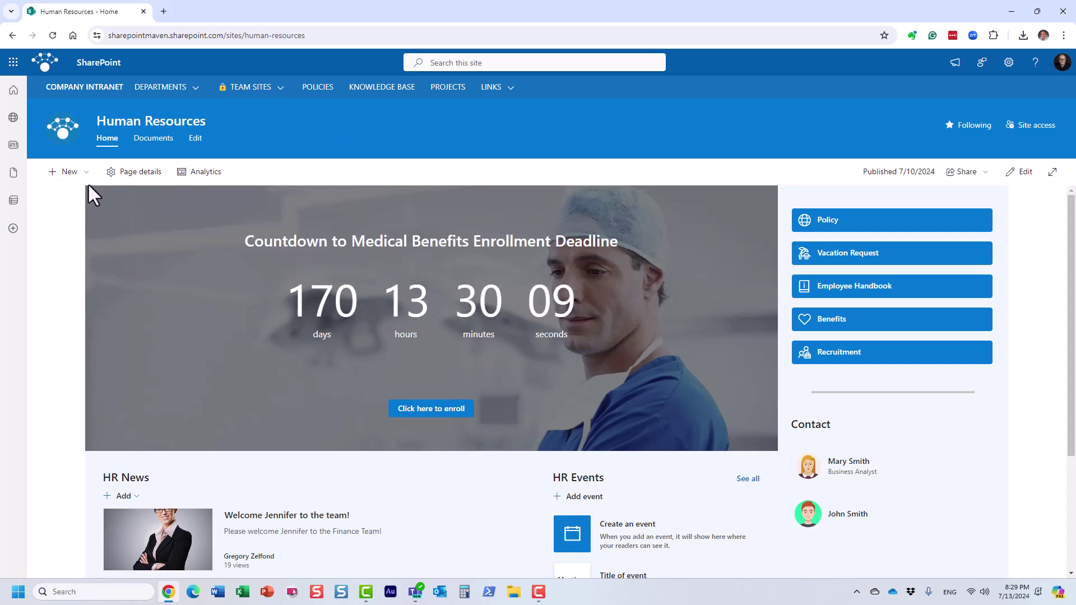
pyautogui.click(63, 172)
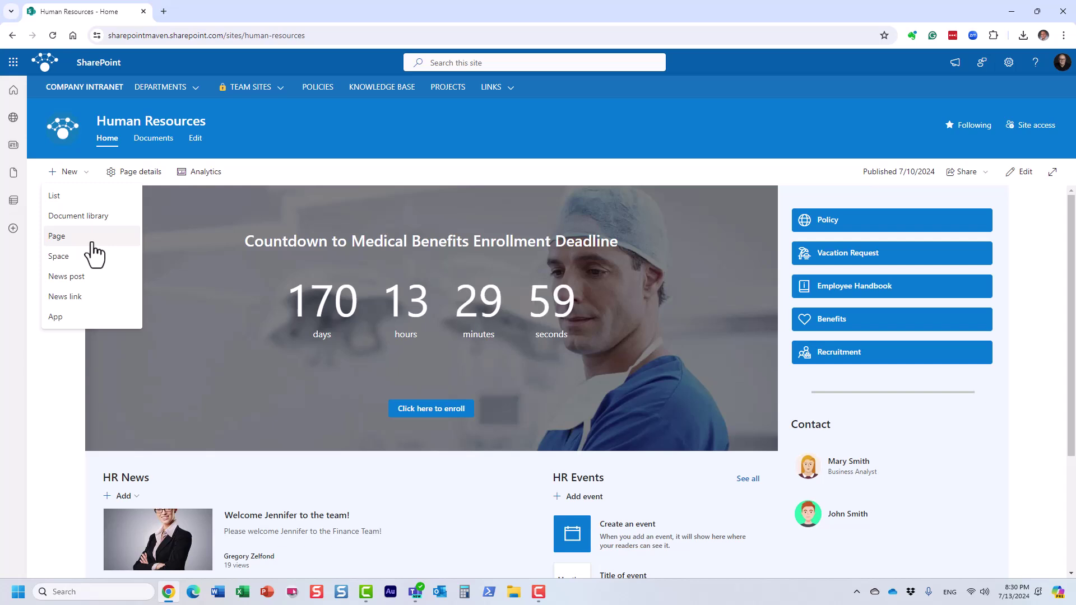
pyautogui.click(368, 149)
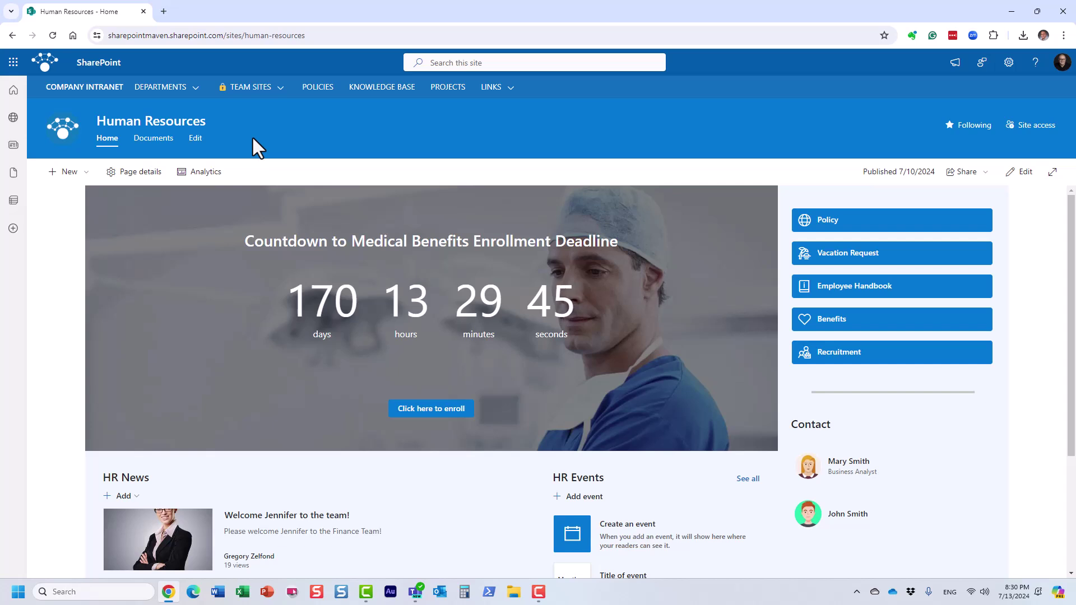
pyautogui.click(79, 185)
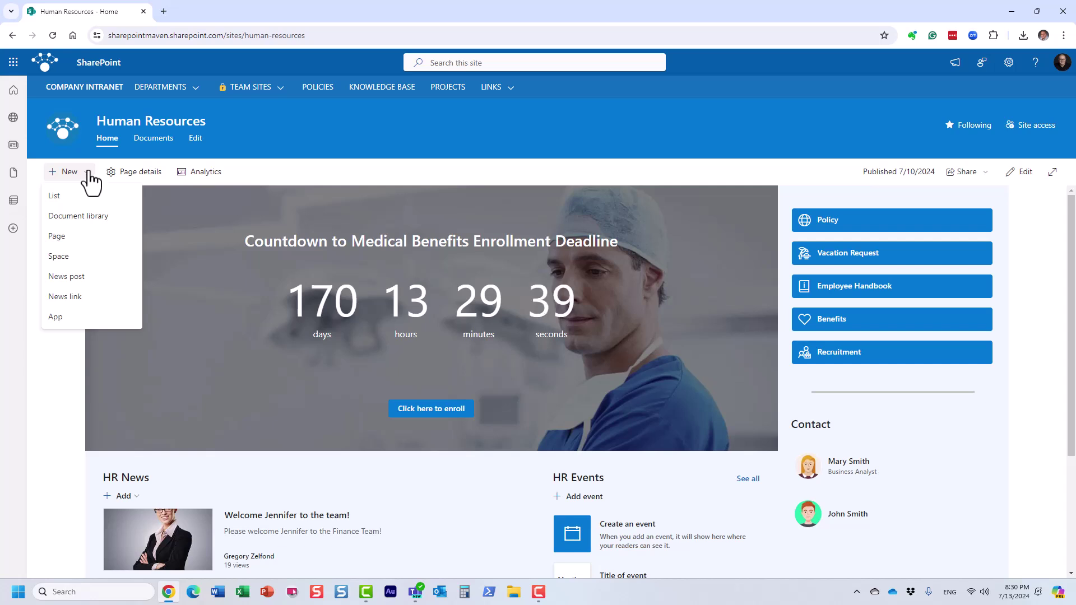
pyautogui.click(387, 119)
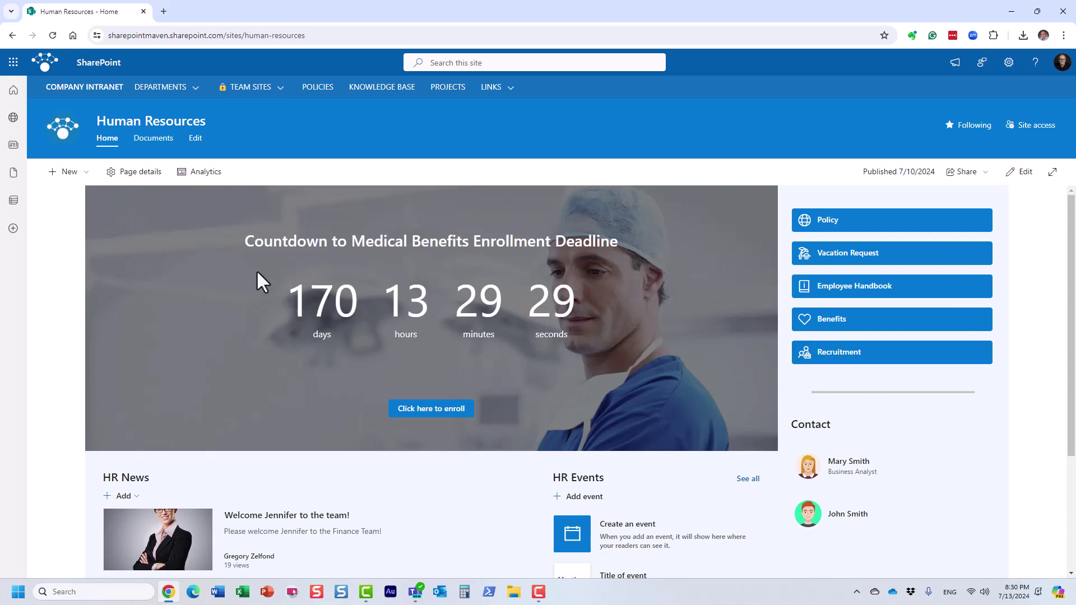
pyautogui.click(84, 180)
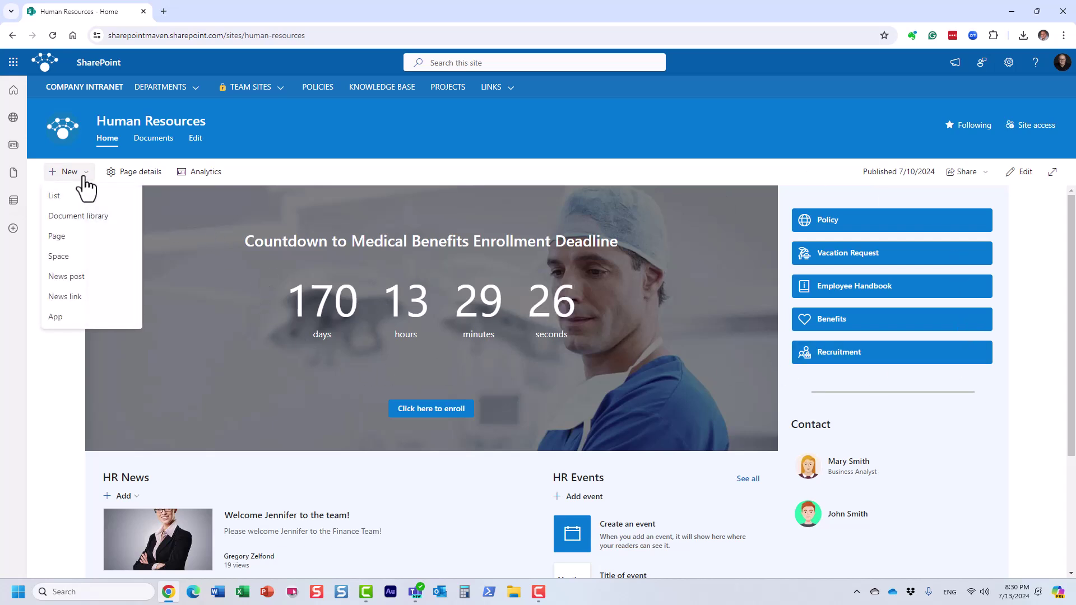
pyautogui.click(65, 238)
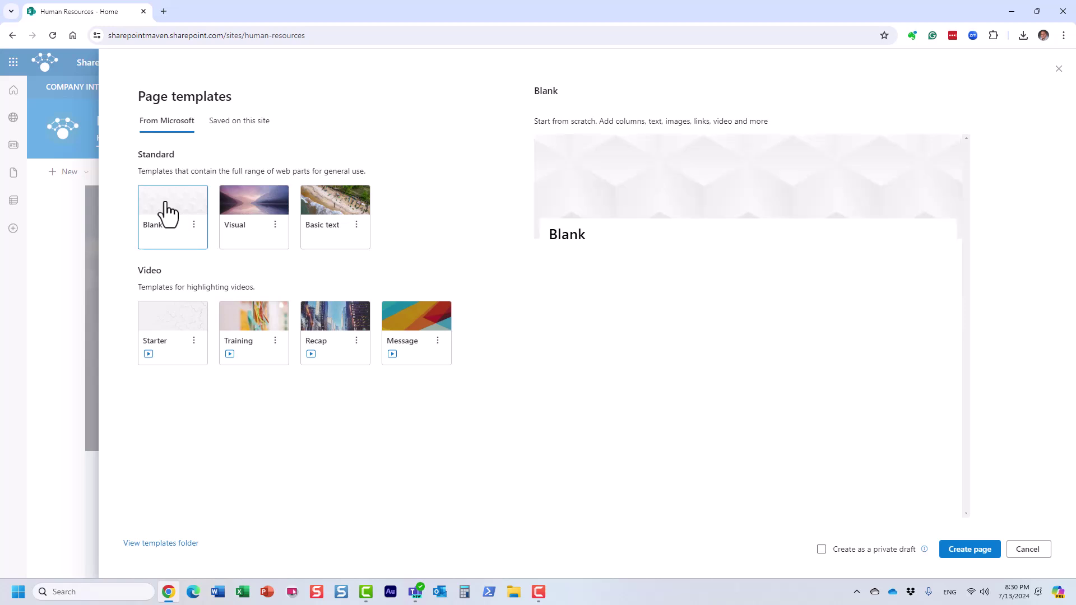
# Step: Create a Blank-template page titled 'Benefits' and add a web part below its empty text section
pyautogui.click(969, 549)
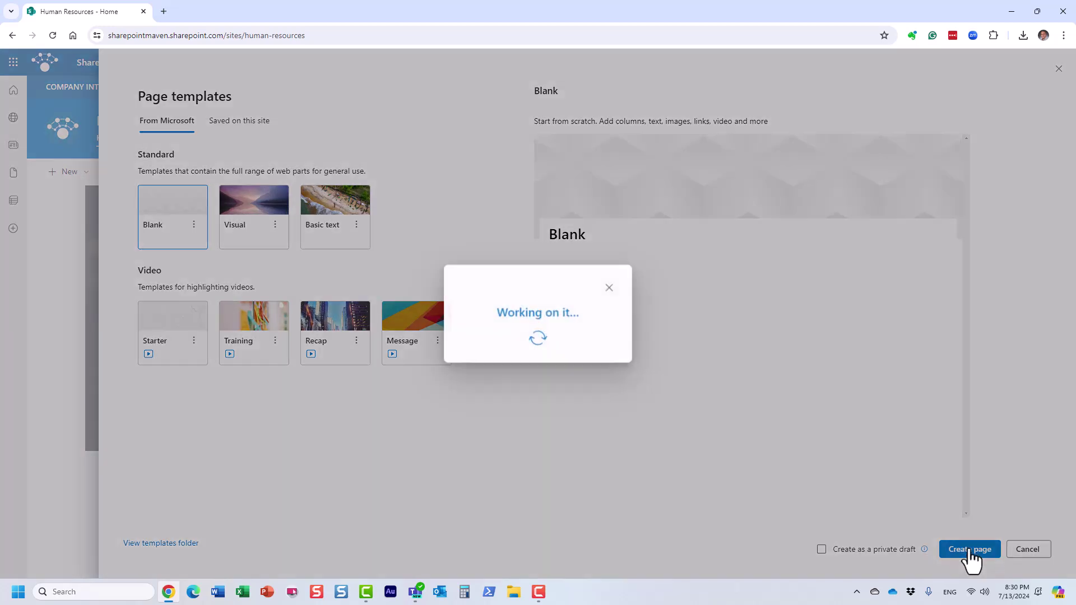
pyautogui.write('Benefot')
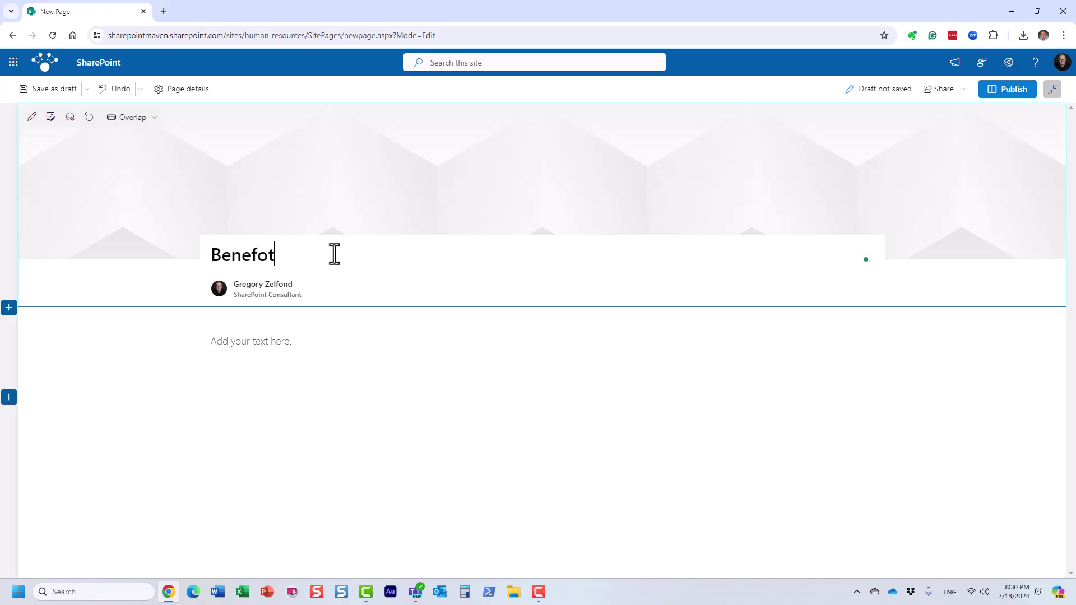
pyautogui.press('BackSpace')
pyautogui.write('its')
pyautogui.click(266, 344)
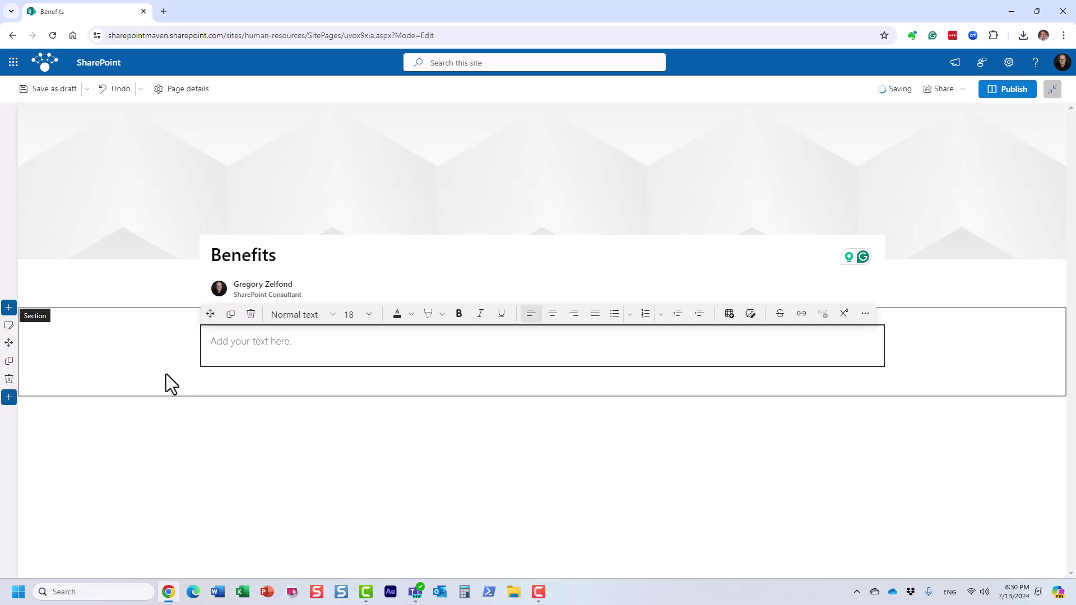
pyautogui.click(542, 376)
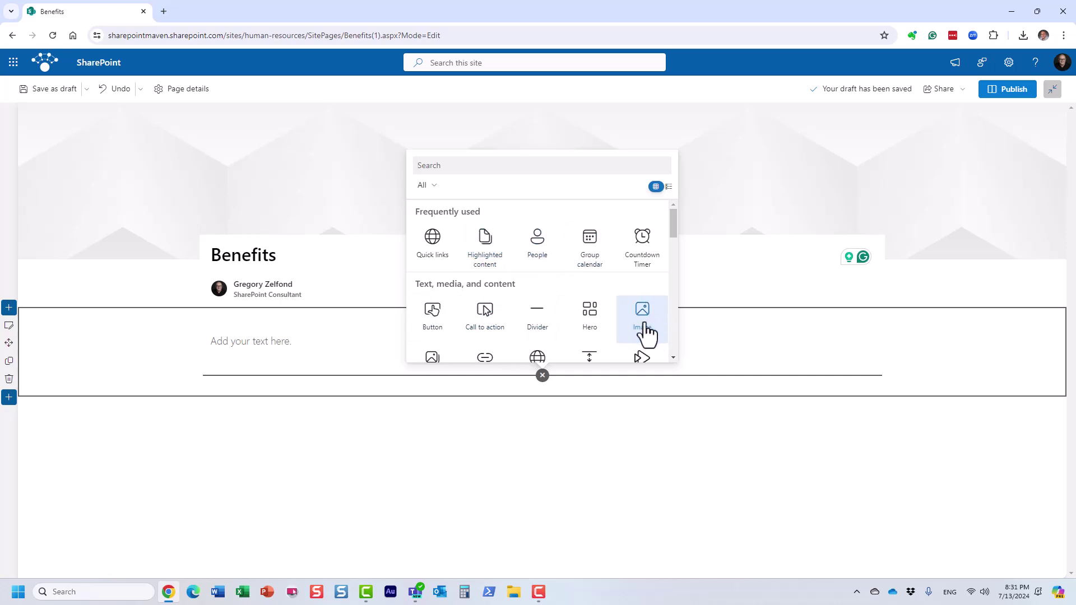
# Step: Add a Countdown Timer web part to the Benefits page, publish it, and dismiss the promotion panel
pyautogui.click(659, 258)
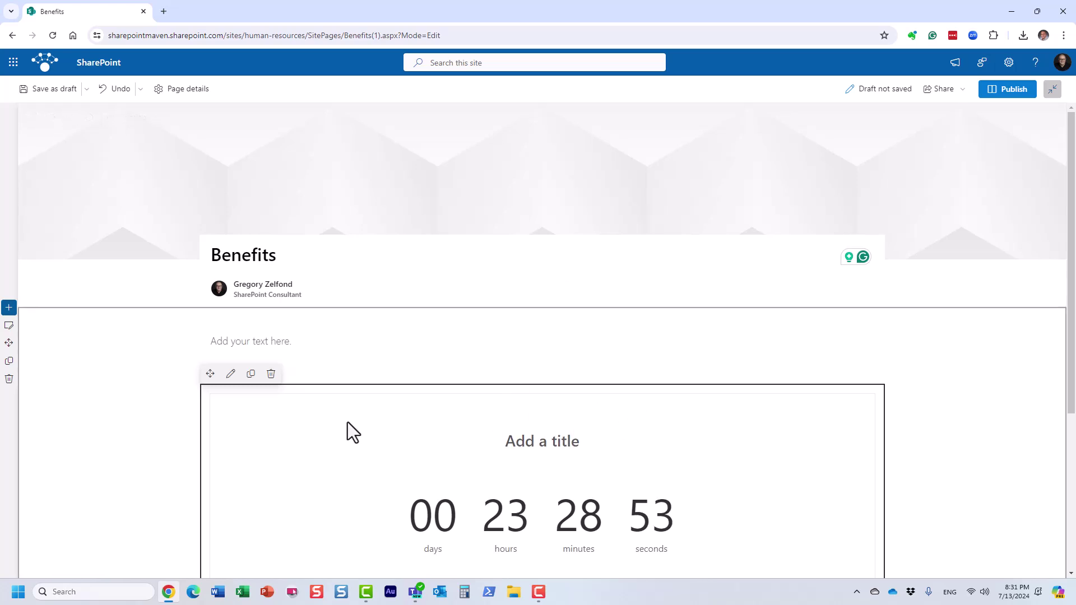
pyautogui.click(1020, 91)
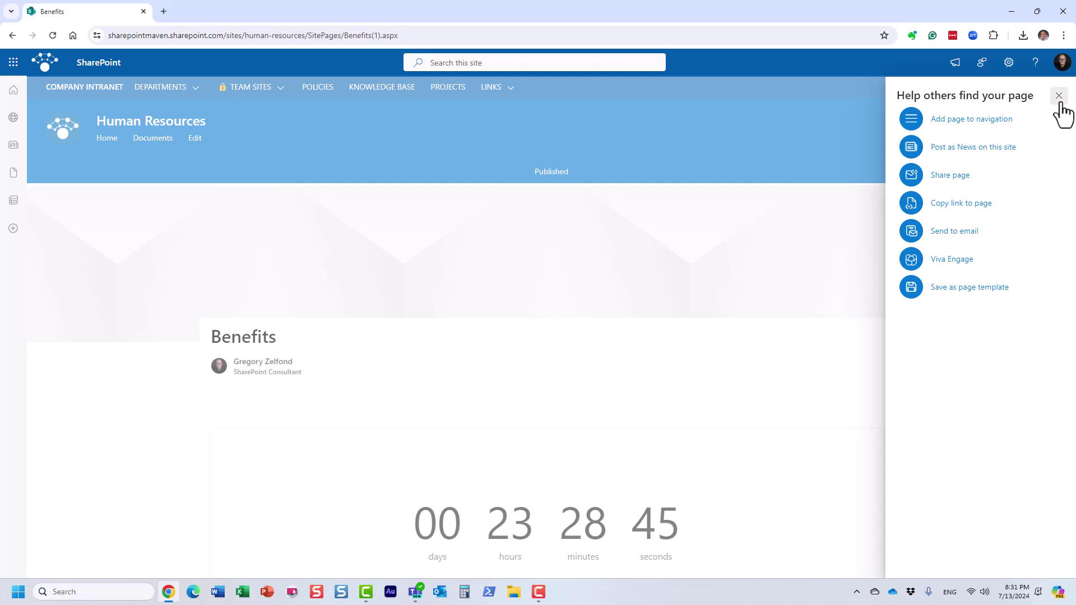
pyautogui.click(1059, 97)
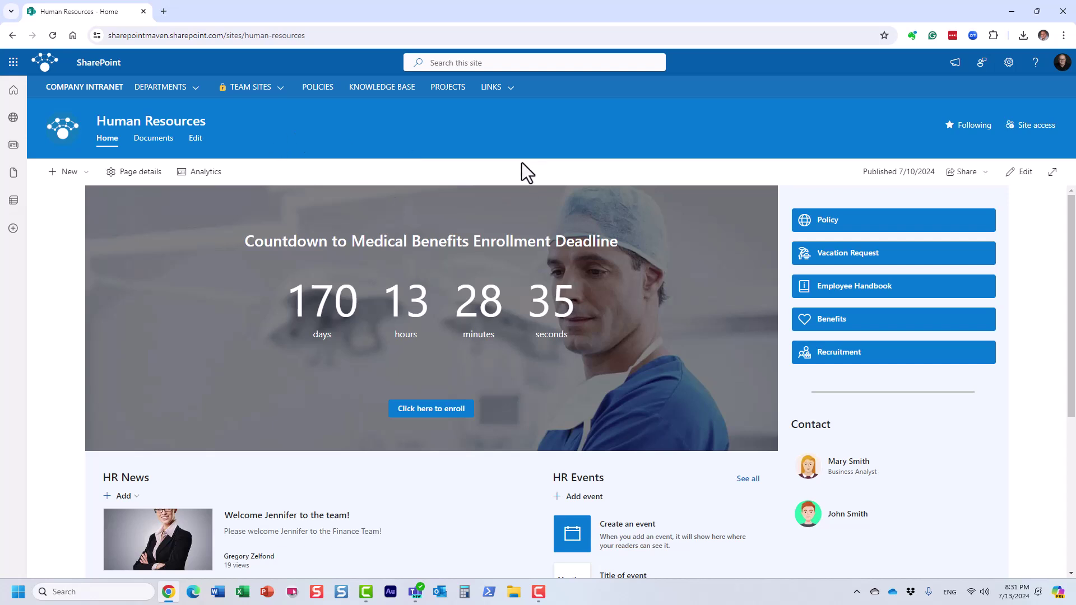
# Step: Go to Site contents from the settings gear and open the Site Pages library
pyautogui.click(1009, 63)
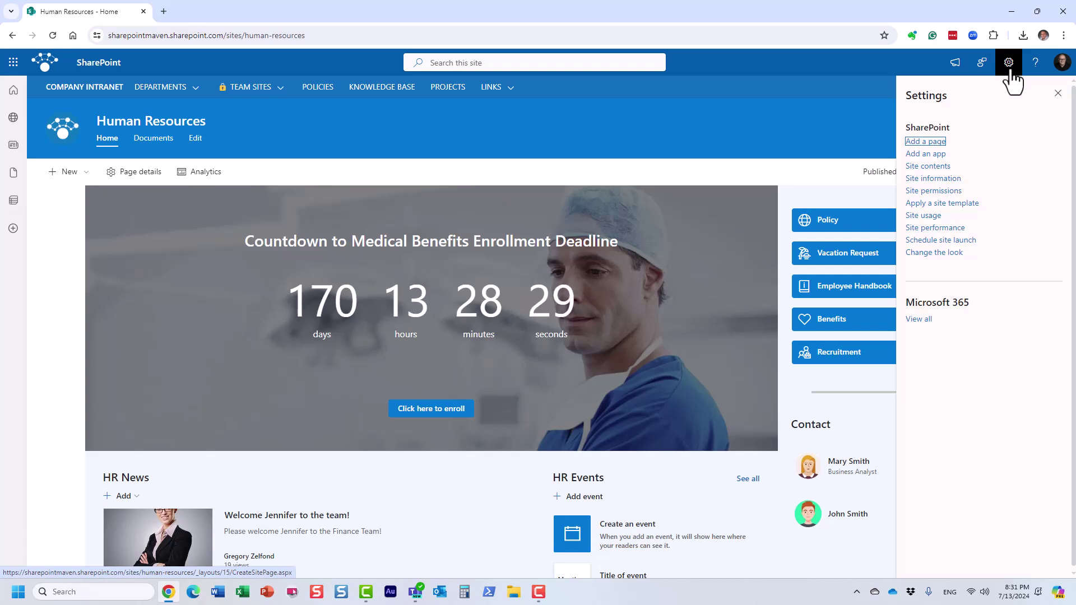
pyautogui.click(946, 166)
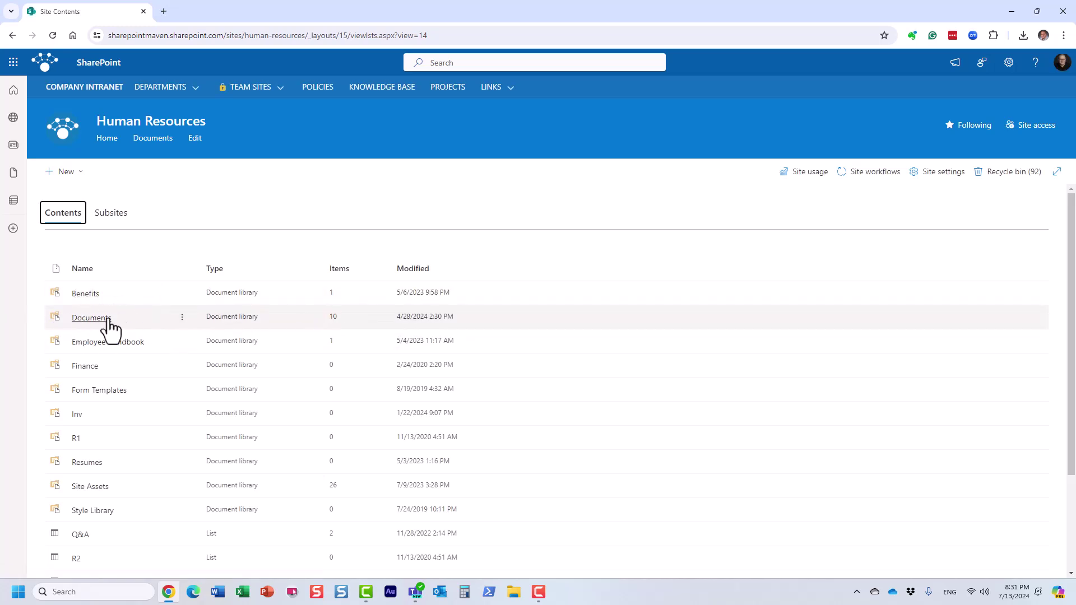
pyautogui.scroll(-3, 241, 341)
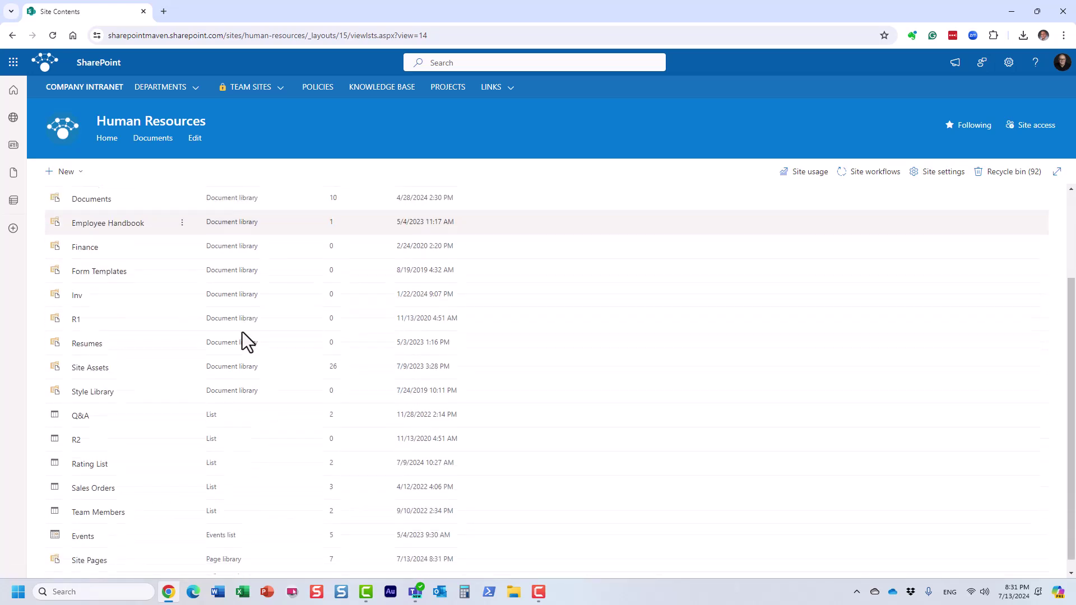
pyautogui.click(97, 555)
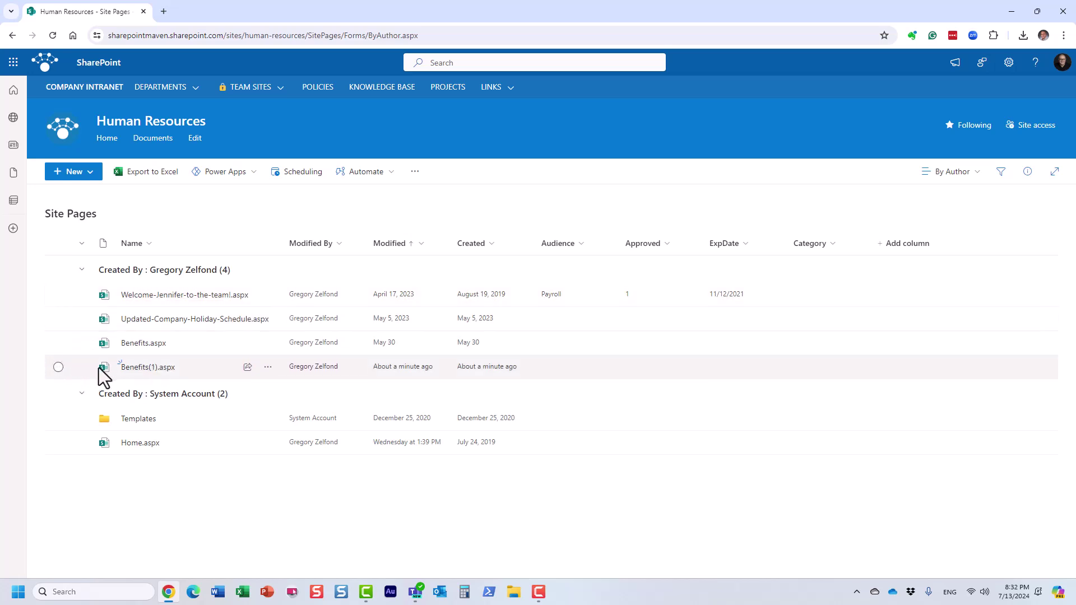
# Step: Open Benefits(1).aspx, copy its web address, and return to the Human Resources home page
pyautogui.click(150, 369)
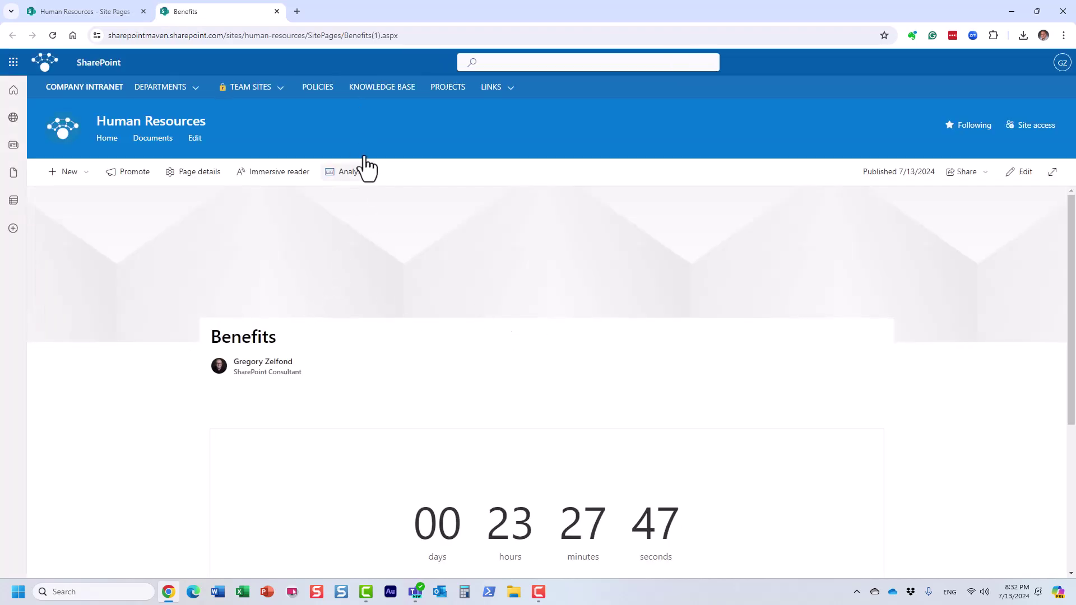
pyautogui.moveTo(399, 36); pyautogui.dragTo(58, 24)
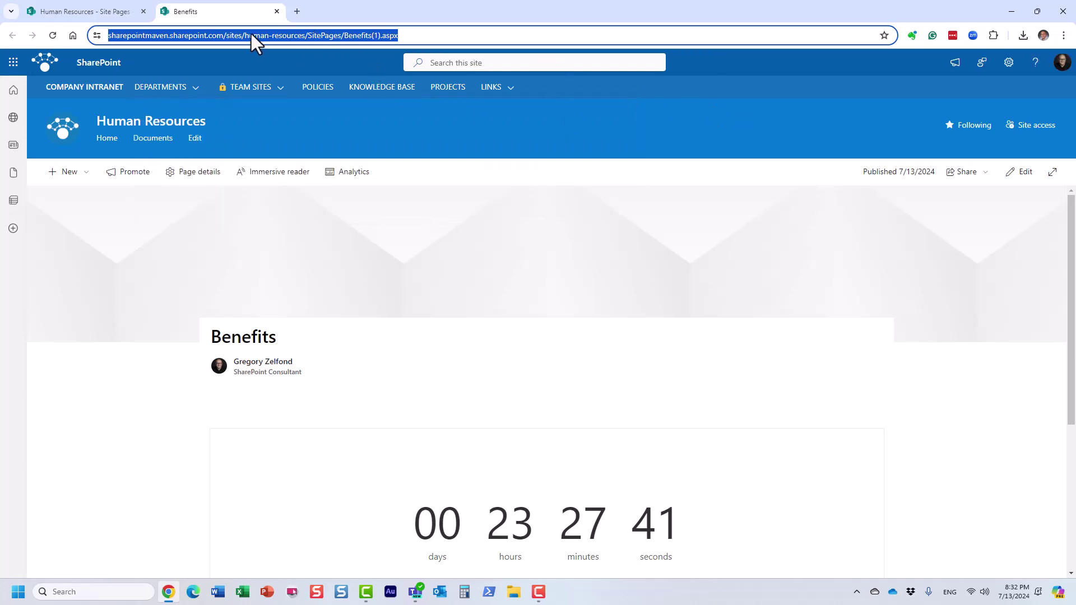
pyautogui.rightClick(321, 34)
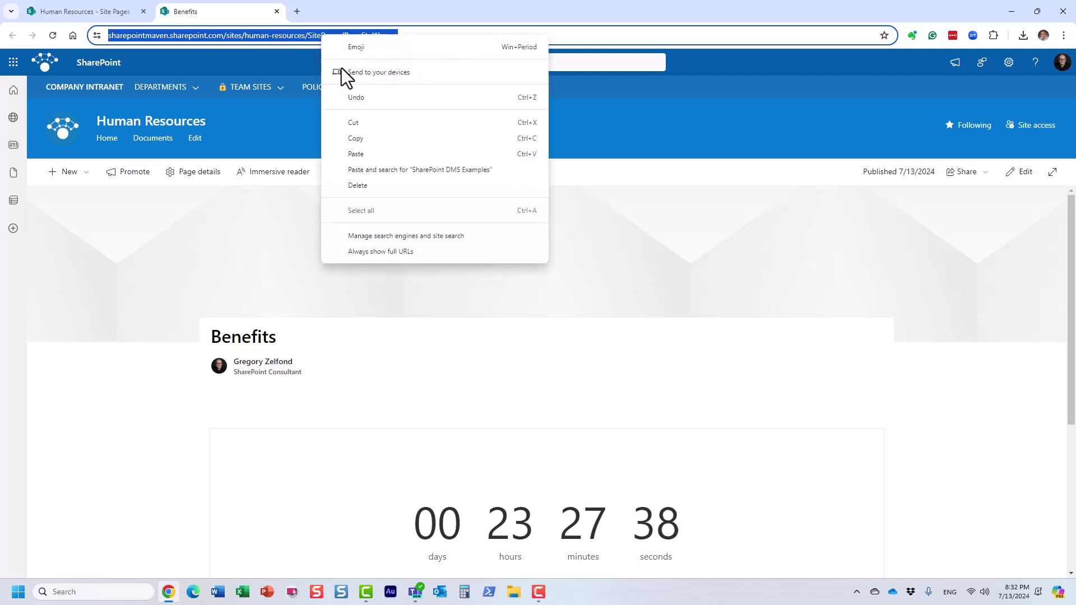
pyautogui.click(354, 140)
pyautogui.click(112, 126)
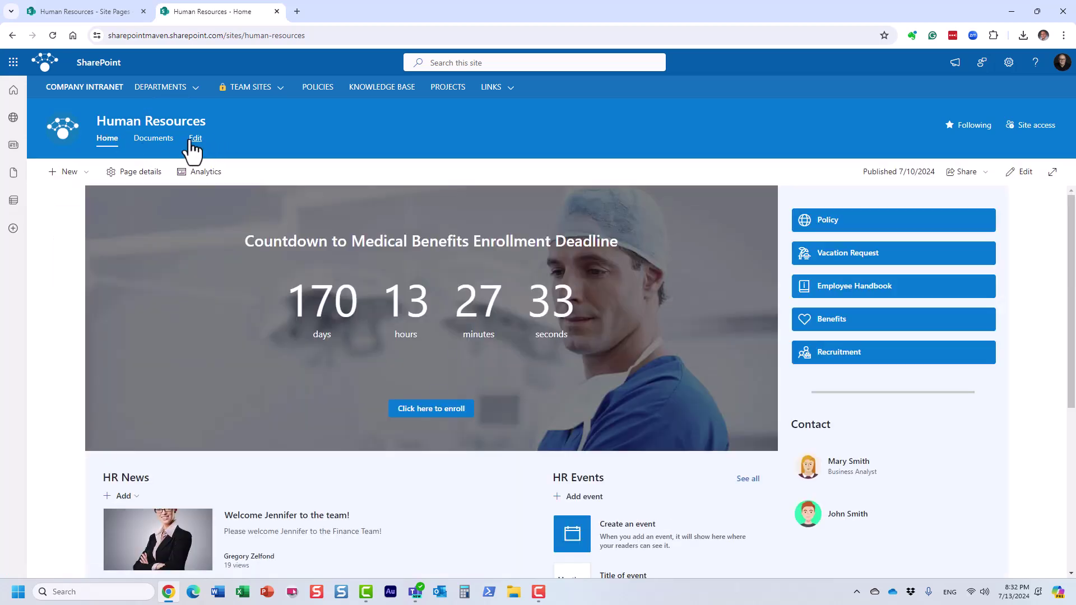
# Step: Add a 'Benefits' navigation link below Documents using the copied page address, and save the navigation
pyautogui.click(194, 139)
pyautogui.click(90, 157)
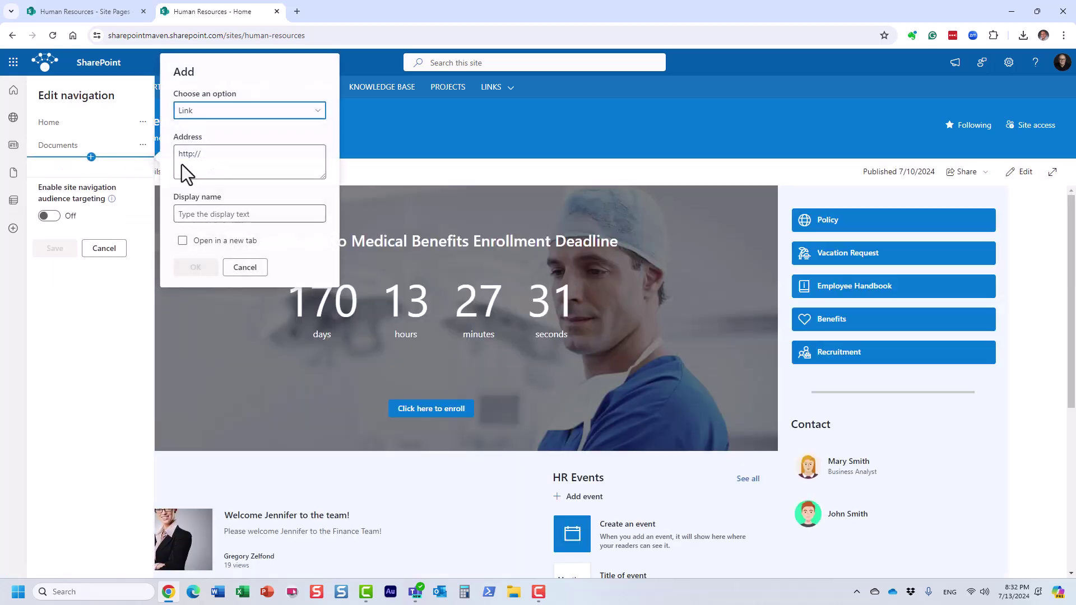
pyautogui.hotkey('ctrl', 'v')
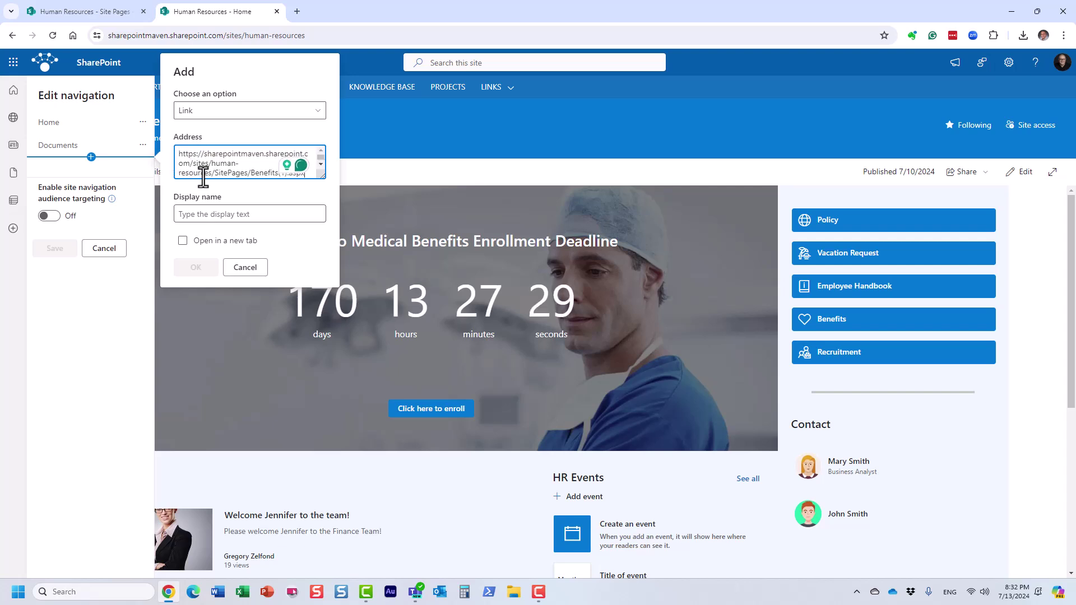
pyautogui.click(204, 210)
pyautogui.write('Benefits')
pyautogui.click(196, 267)
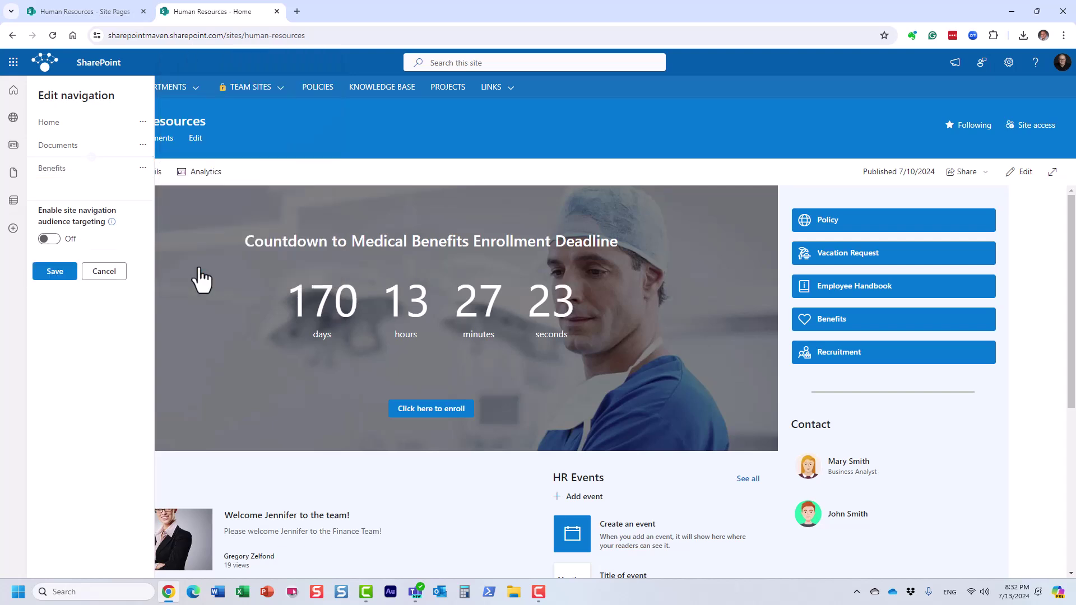
pyautogui.click(75, 276)
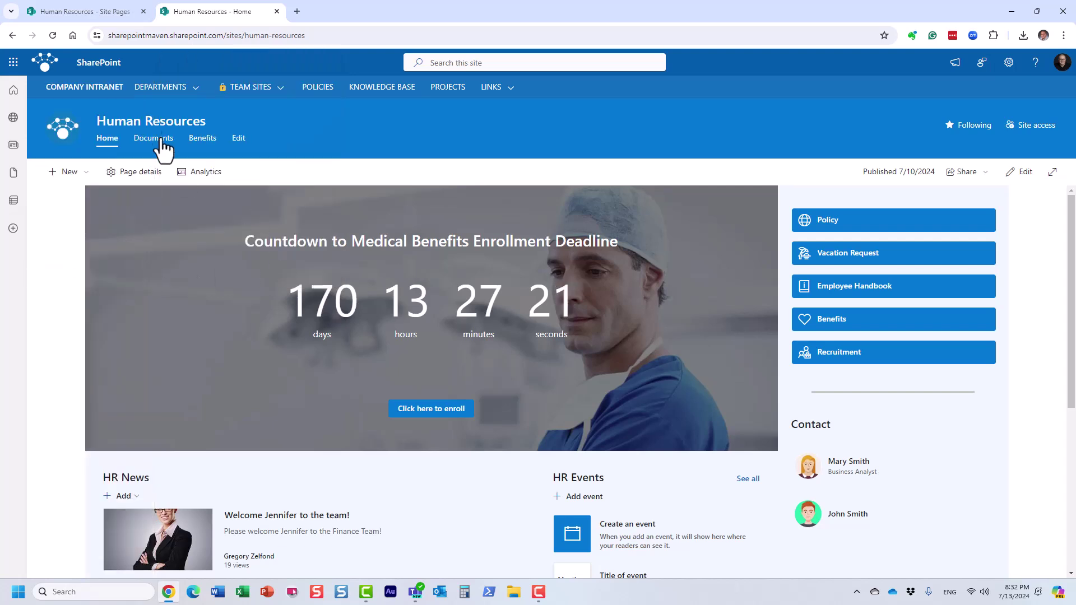
# Step: Check that the Benefits navigation link opens the published page, then return home
pyautogui.click(108, 135)
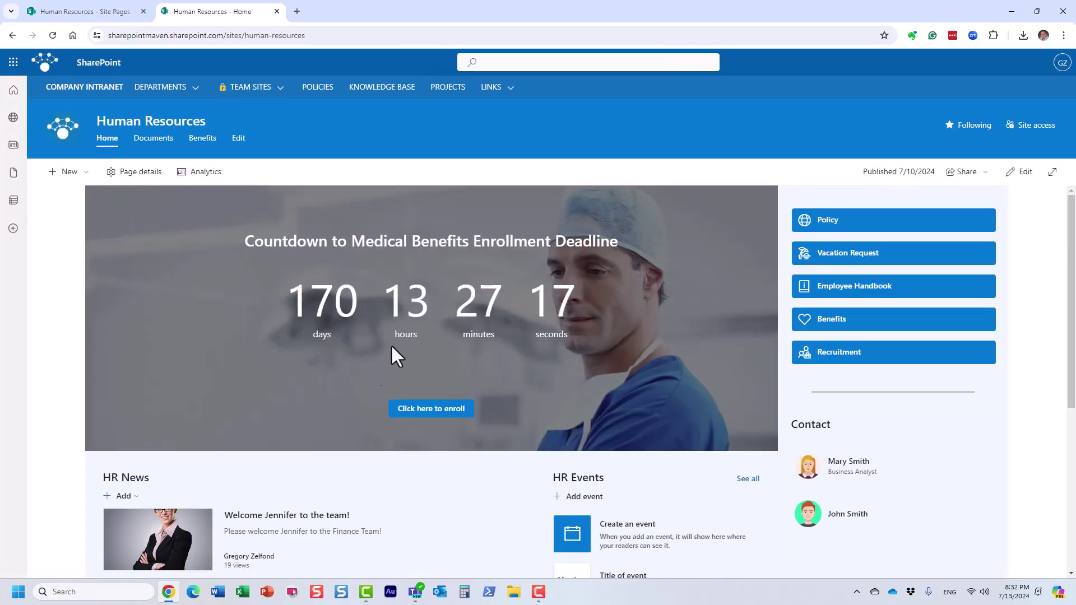
pyautogui.click(201, 140)
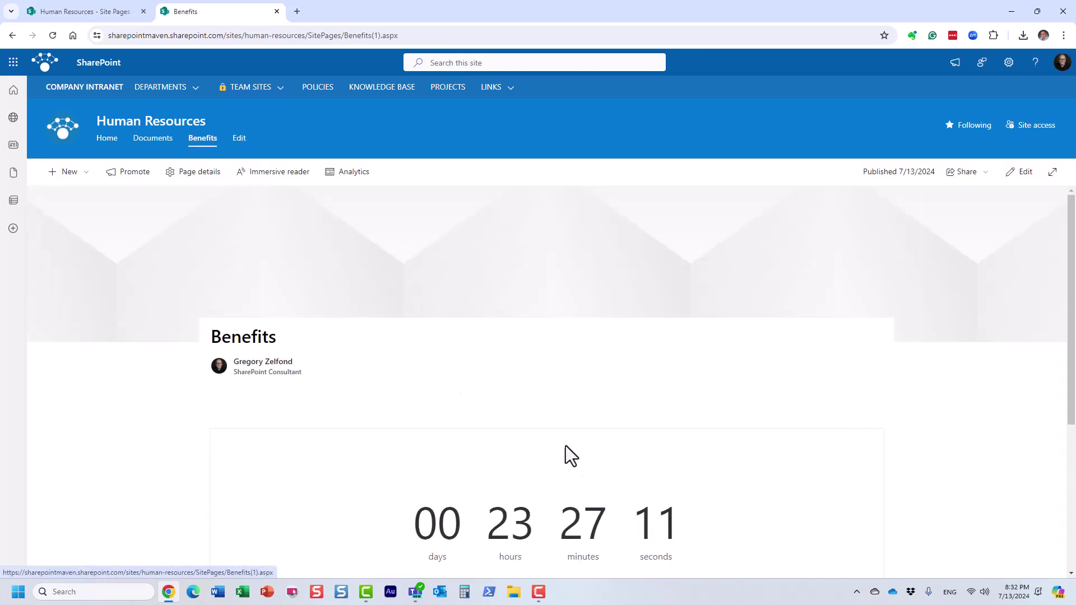
pyautogui.click(107, 139)
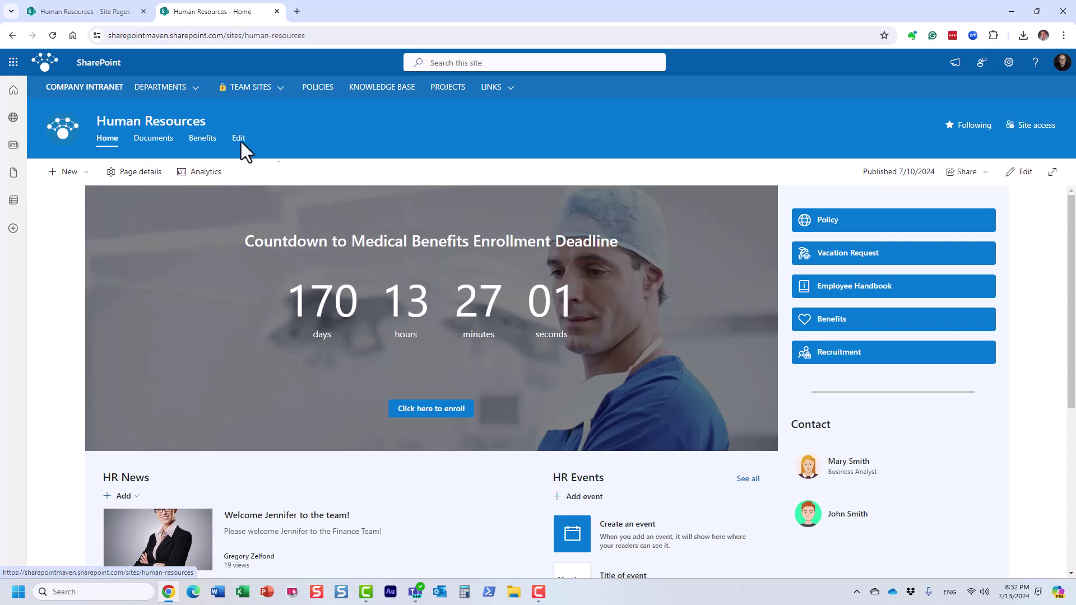
# Step: Alternate between the Benefits and Home navigation links, ending on the Benefits countdown page
pyautogui.click(203, 139)
pyautogui.scroll(-3, 448, 473)
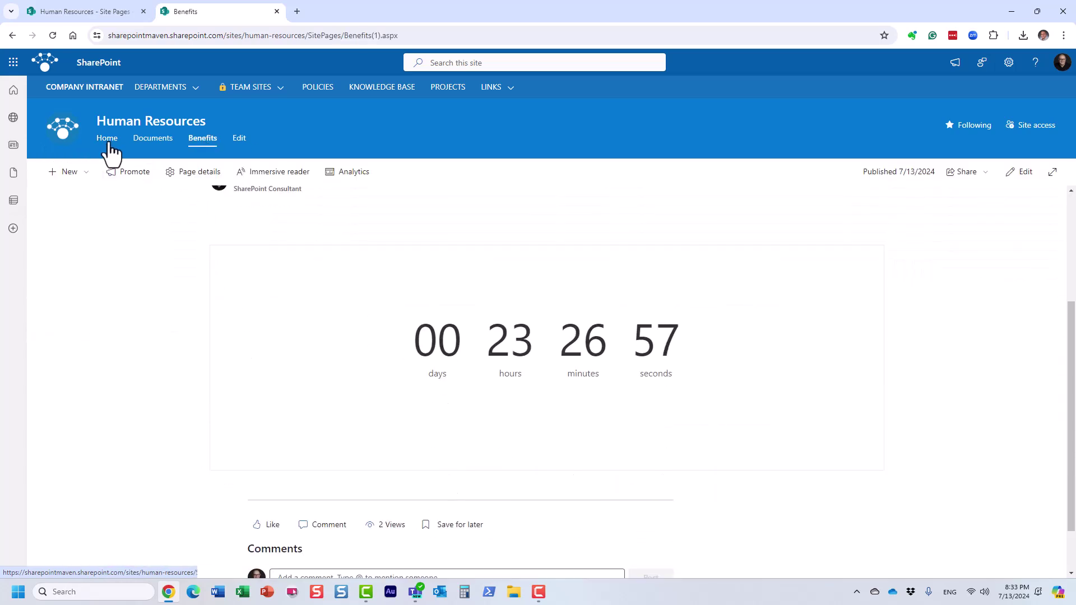
pyautogui.click(105, 140)
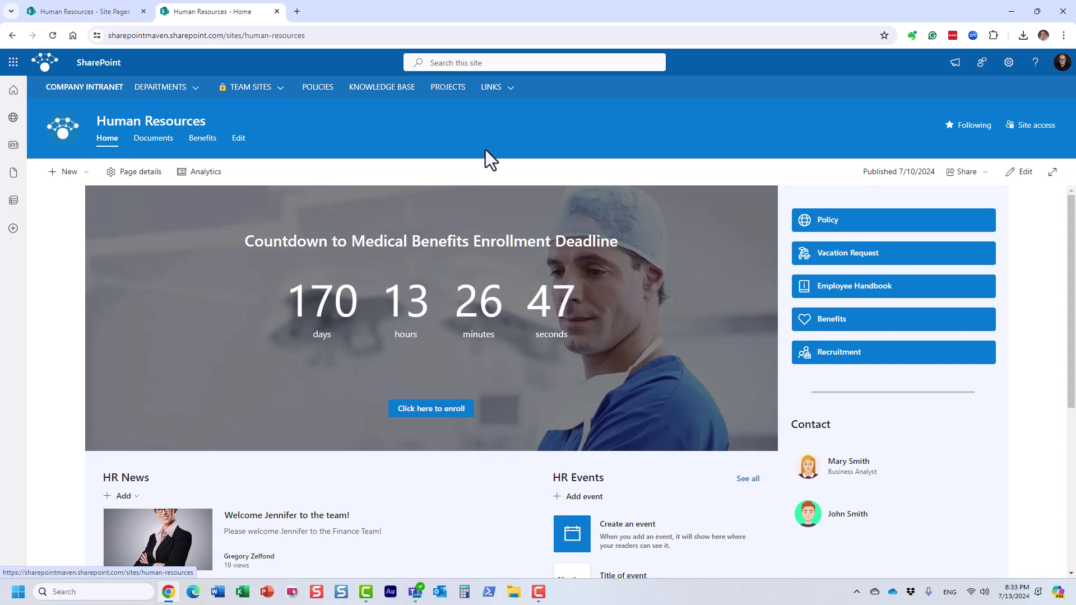
pyautogui.click(1008, 63)
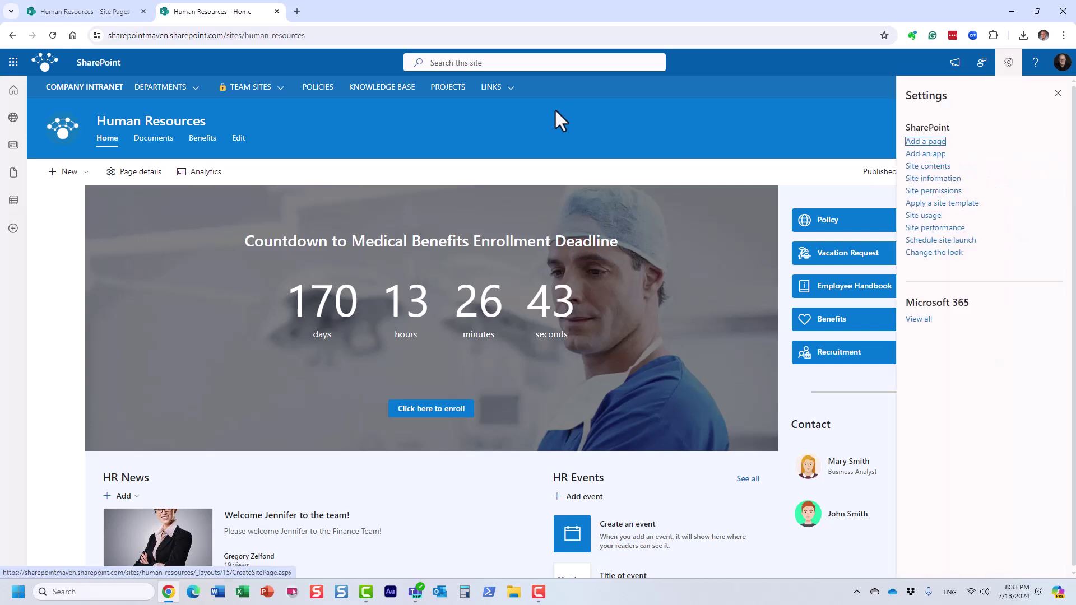
pyautogui.click(1055, 94)
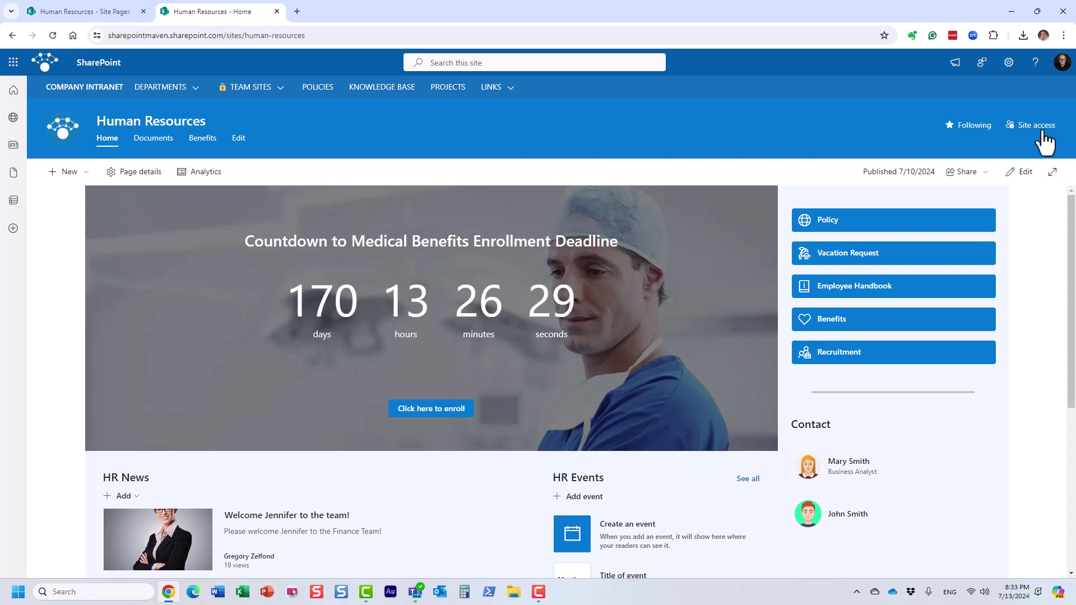
pyautogui.click(203, 140)
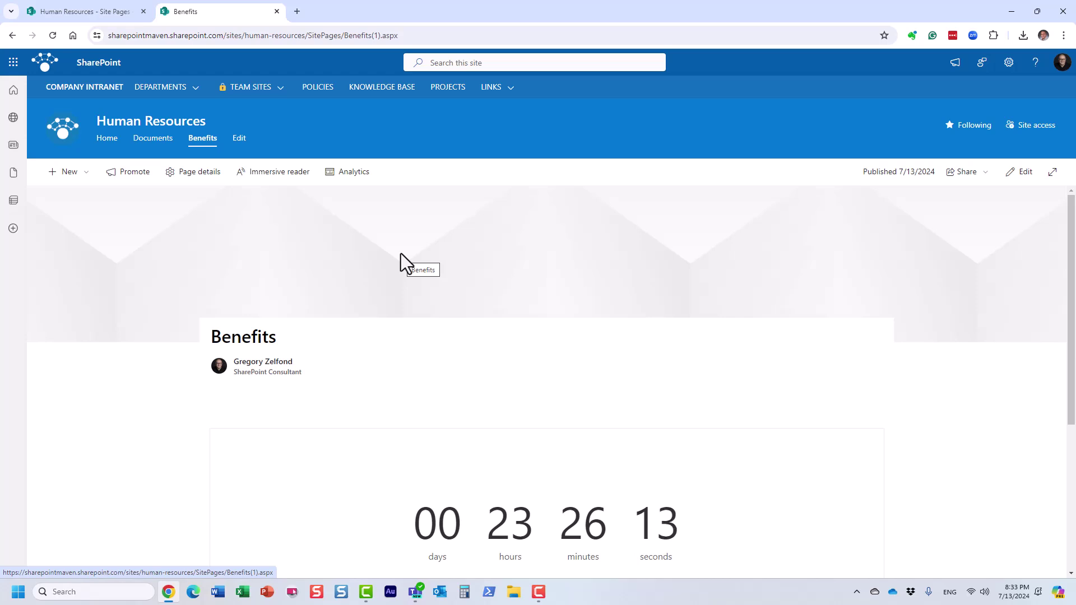
pyautogui.click(110, 145)
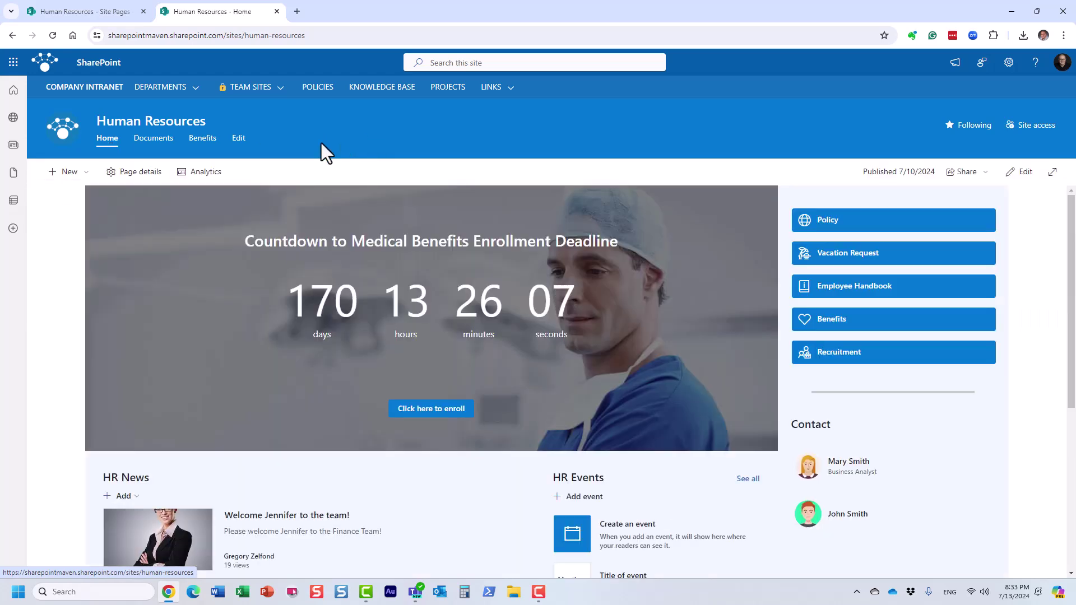
pyautogui.click(202, 140)
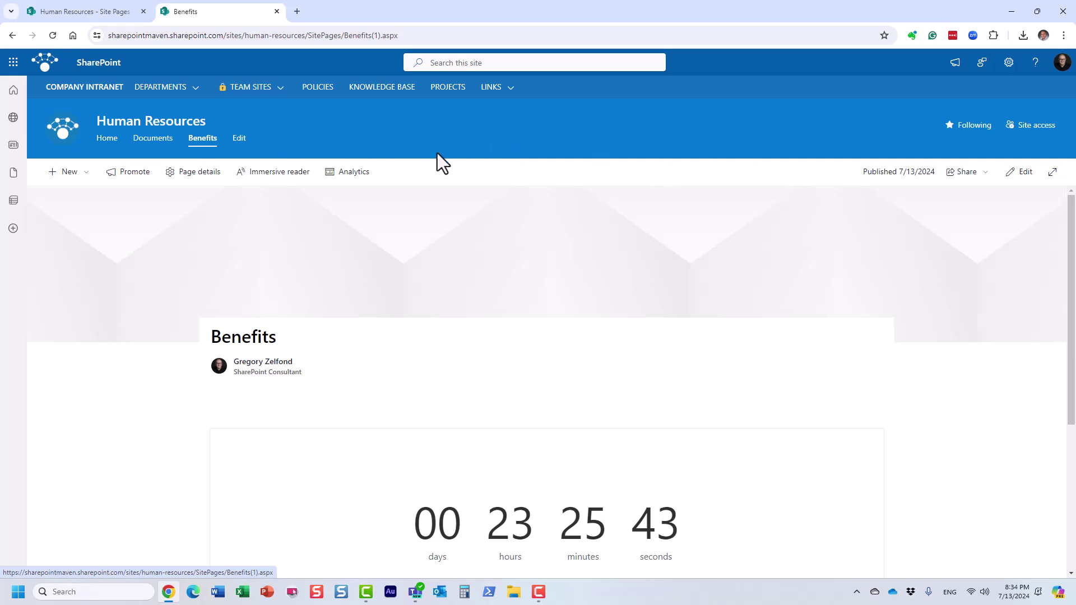
# Step: From the home page, open Site access and expand the owners, members and visitors groups
pyautogui.click(116, 142)
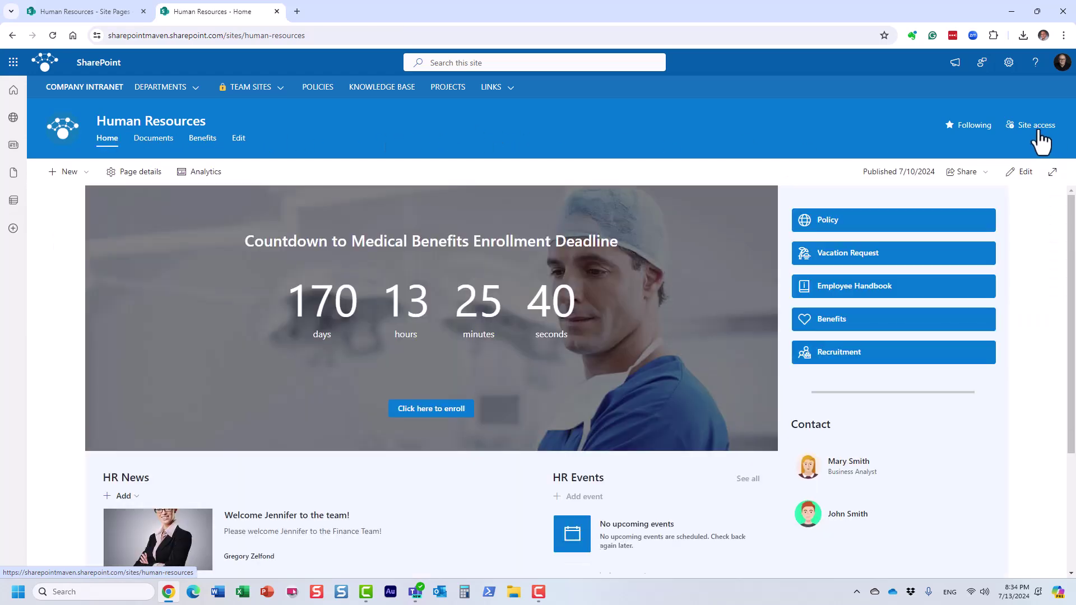
pyautogui.click(1036, 126)
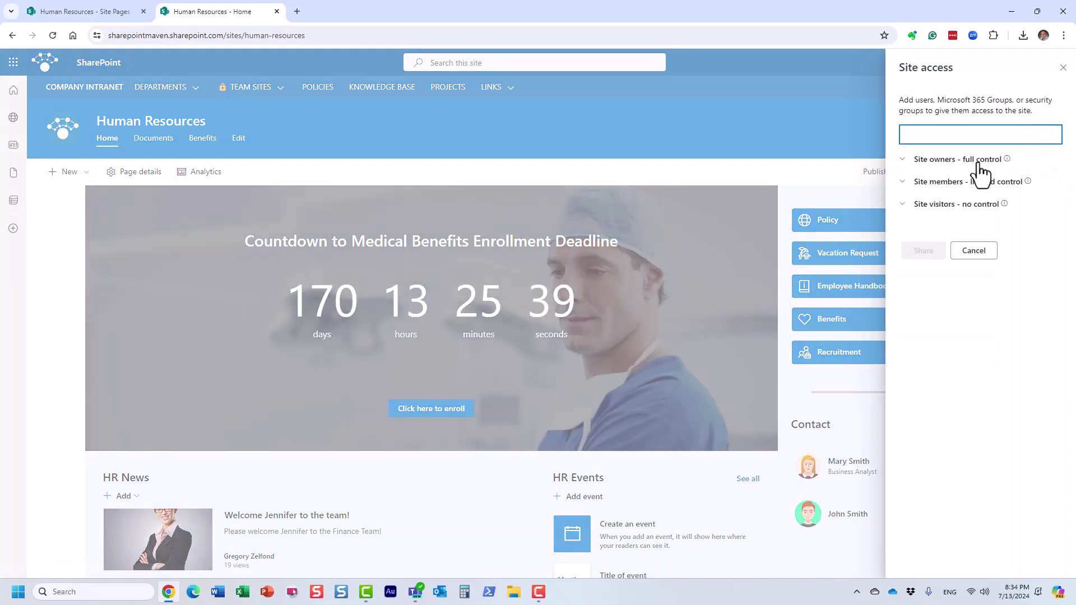
pyautogui.click(979, 162)
pyautogui.click(977, 209)
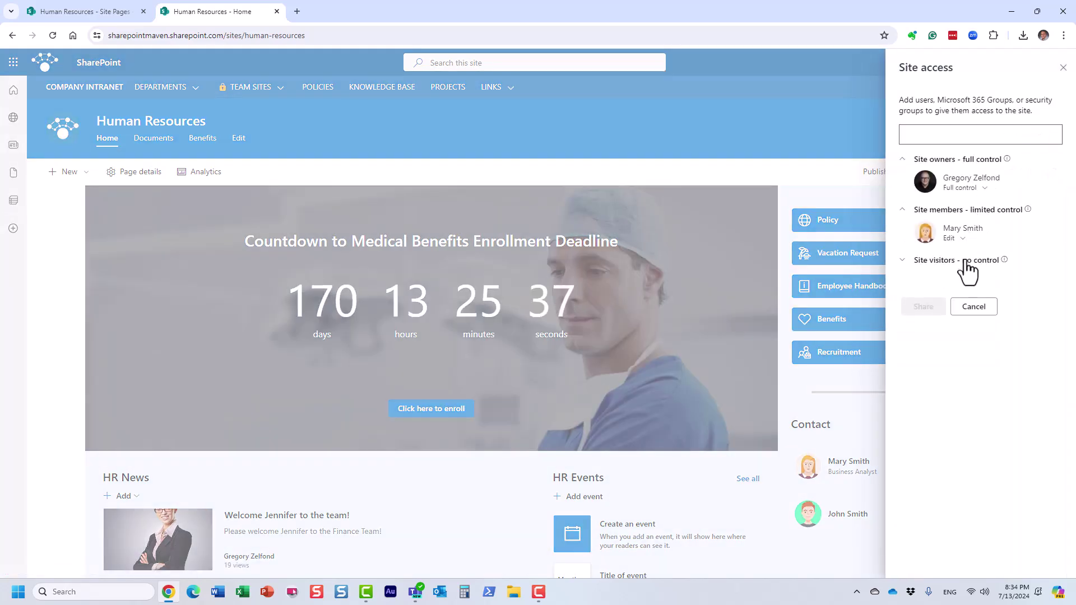
pyautogui.click(967, 261)
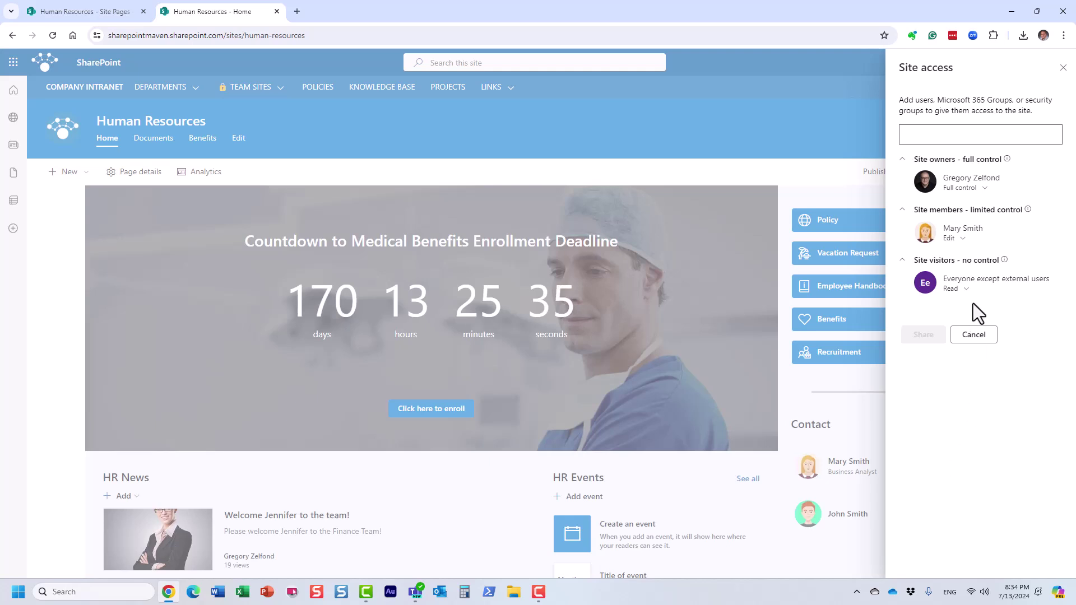